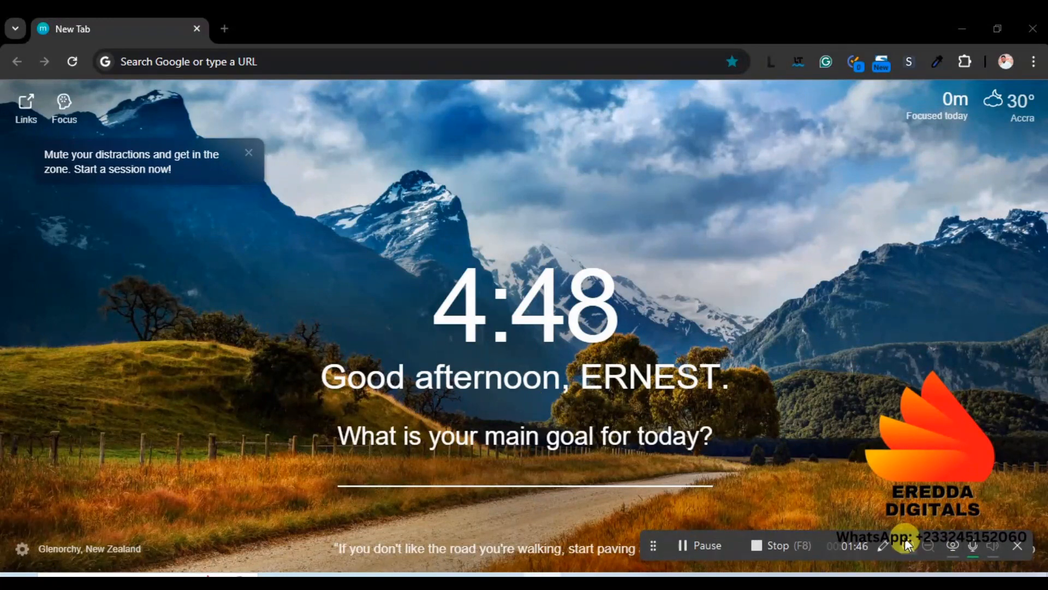
# Go to localwp.com from the address bar, close the WP Engine promo, and open Download Local
pyautogui.click(453, 59)
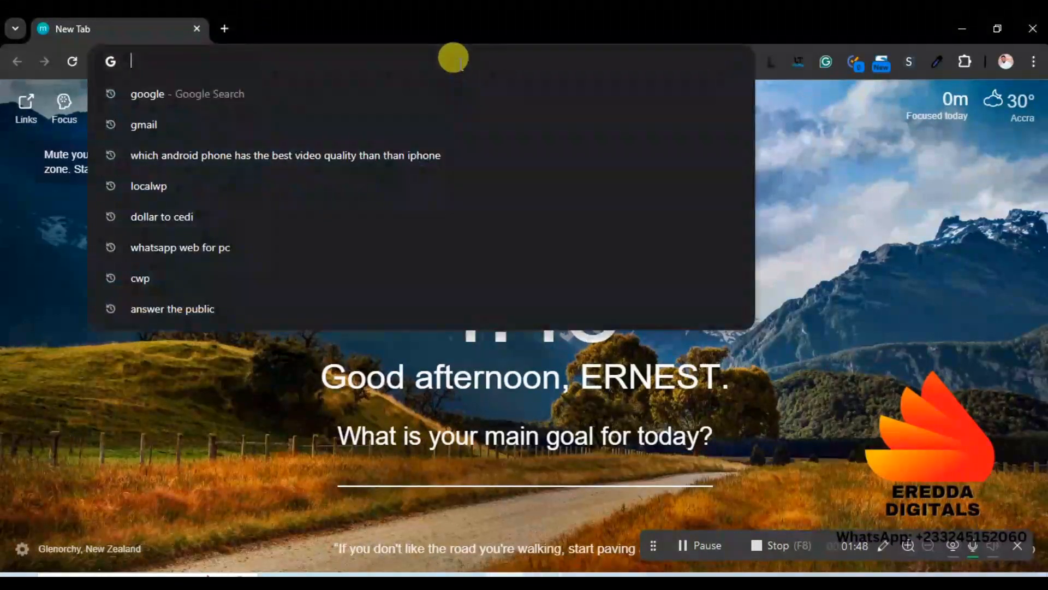
pyautogui.write('lo')
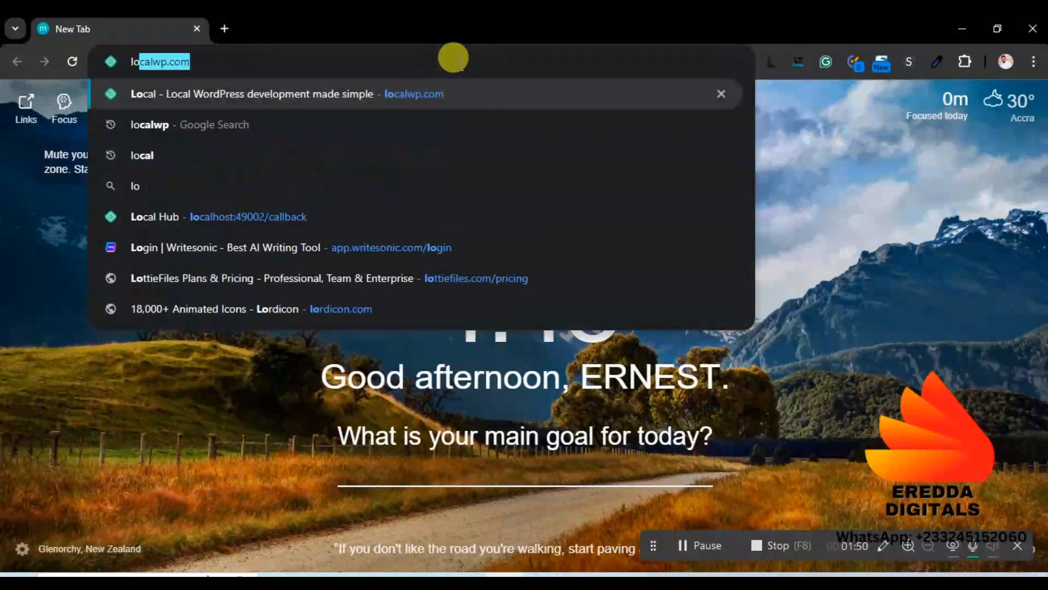
pyautogui.press('Return')
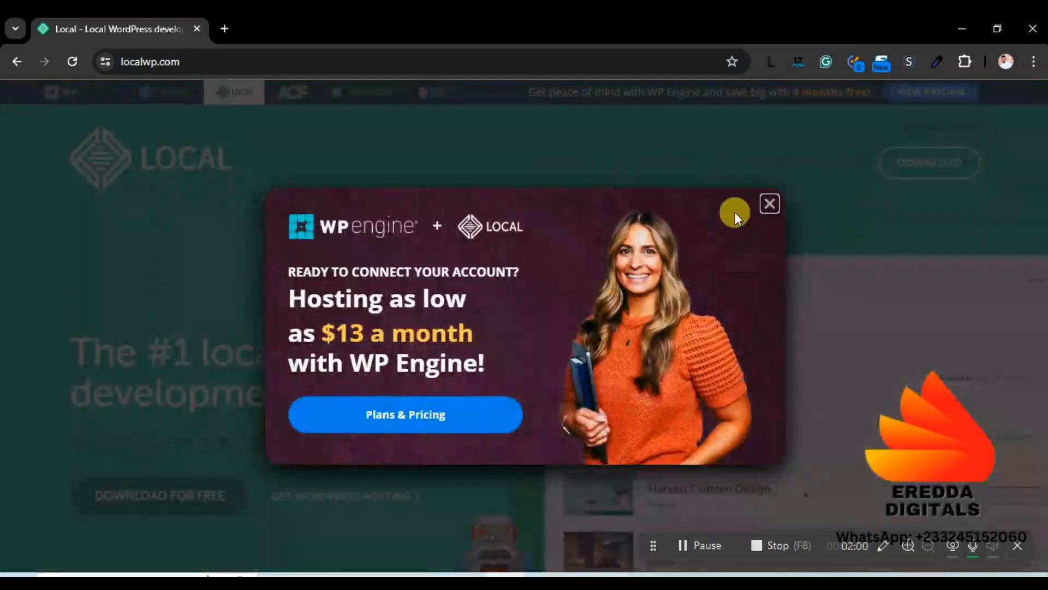
pyautogui.click(767, 205)
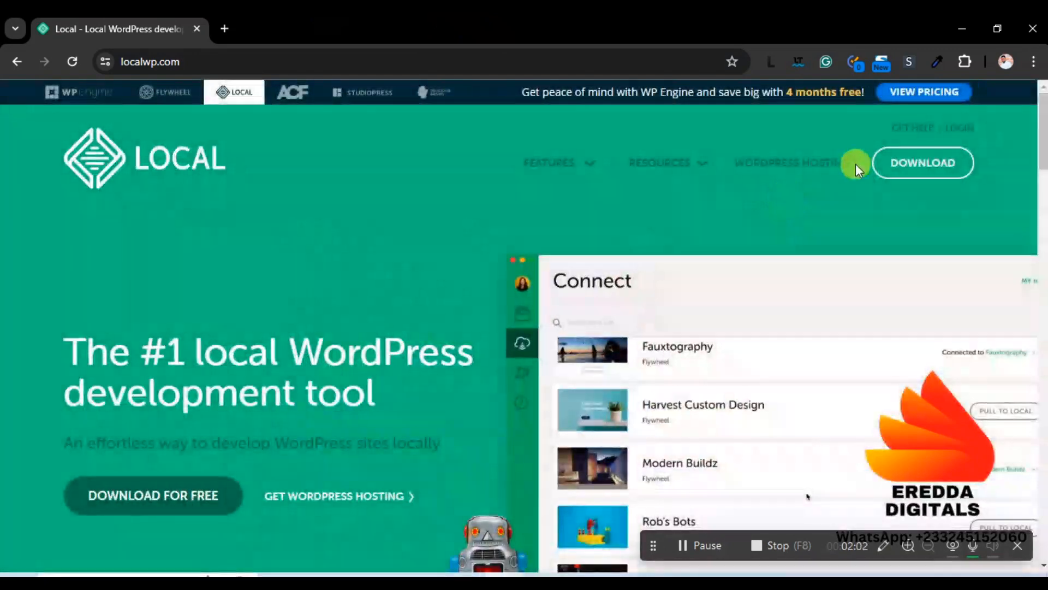
pyautogui.click(890, 165)
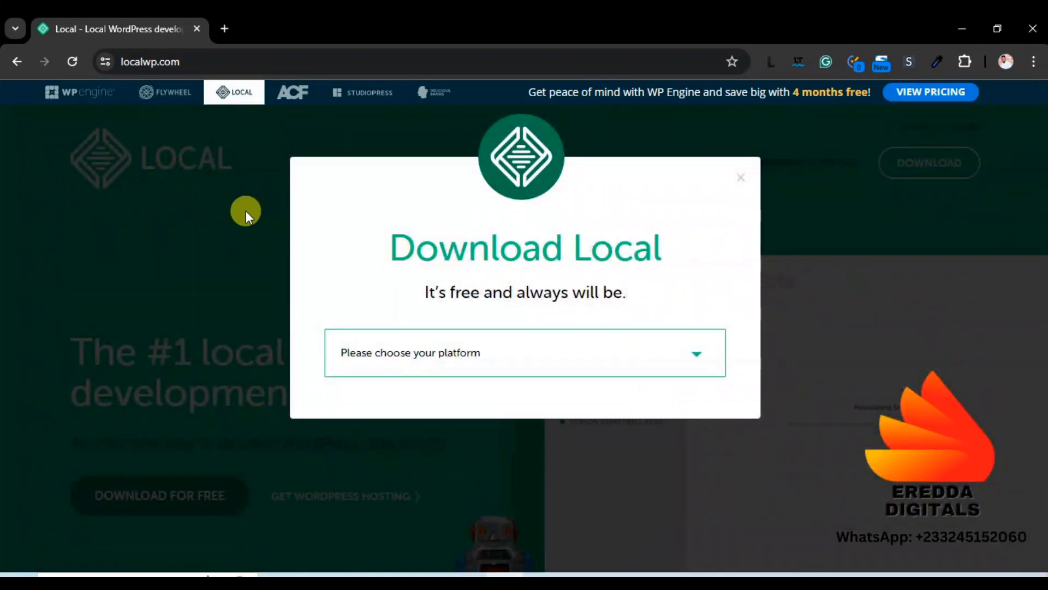
# Choose Windows as the platform in the Download Local form
pyautogui.click(463, 361)
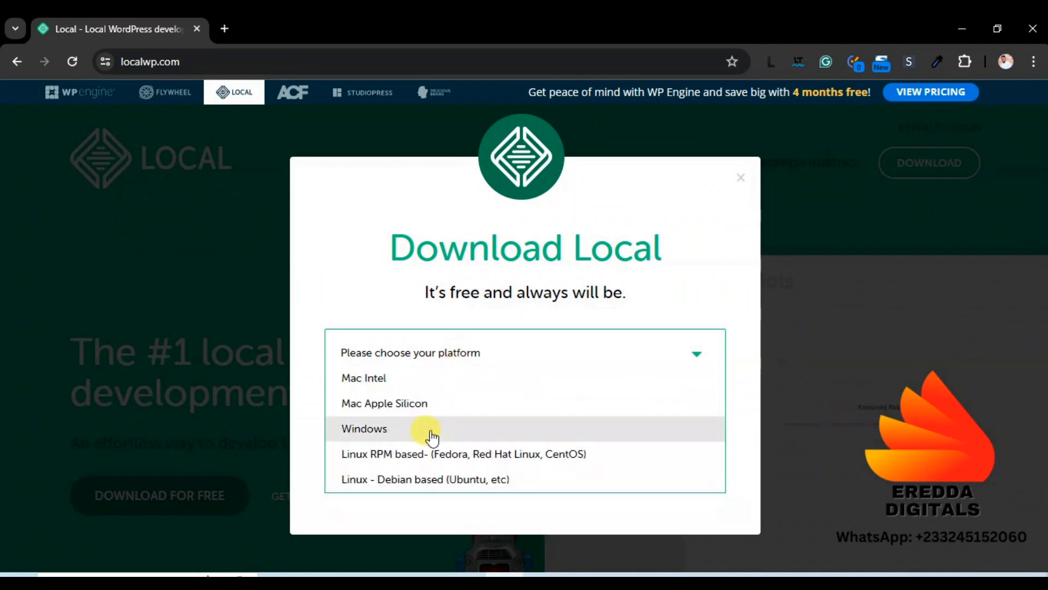
pyautogui.click(390, 428)
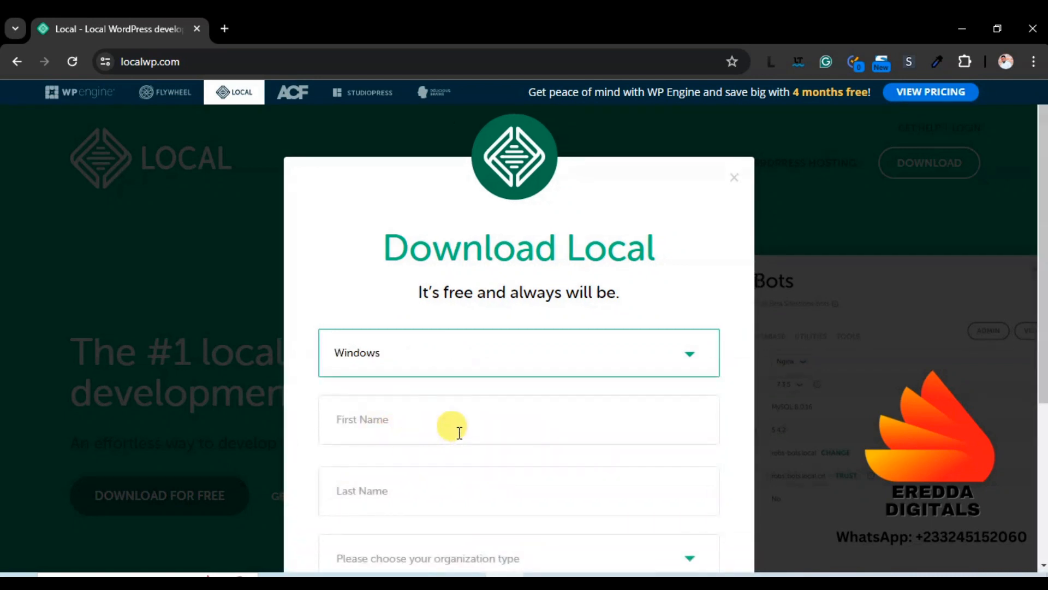
pyautogui.scroll(-3, 458, 428)
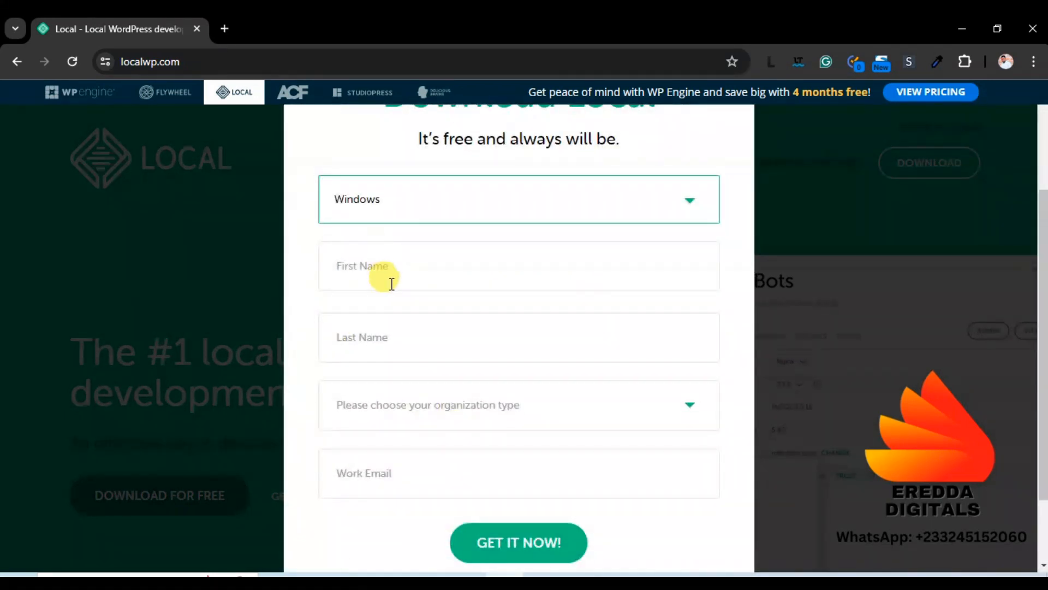
# Autofill name and work email, set organization type to Agency, and submit with GET IT NOW!
pyautogui.click(368, 252)
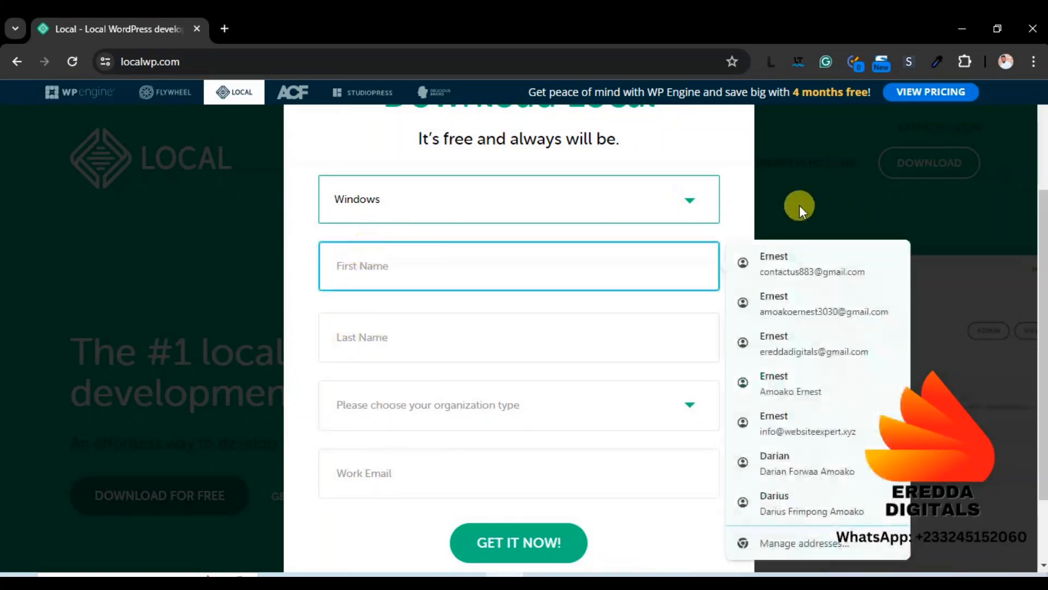
pyautogui.click(781, 263)
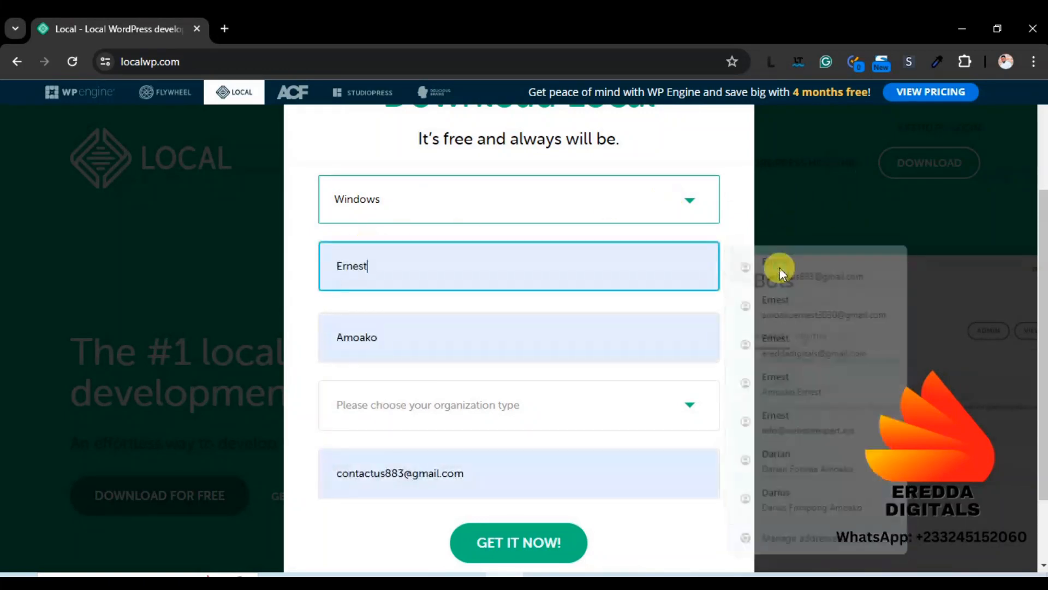
pyautogui.click(432, 404)
pyautogui.click(401, 449)
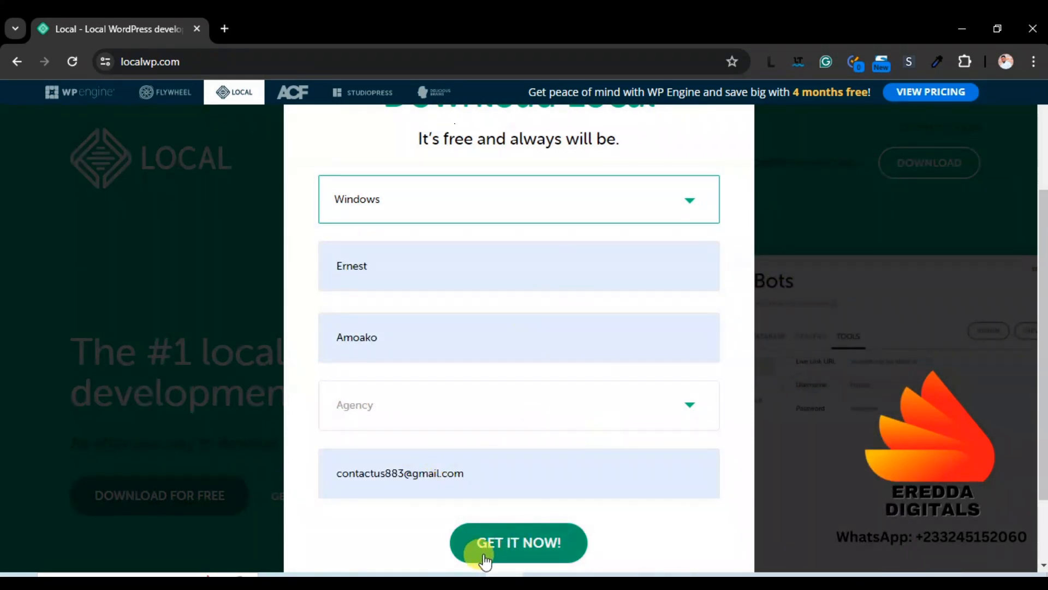
pyautogui.click(514, 546)
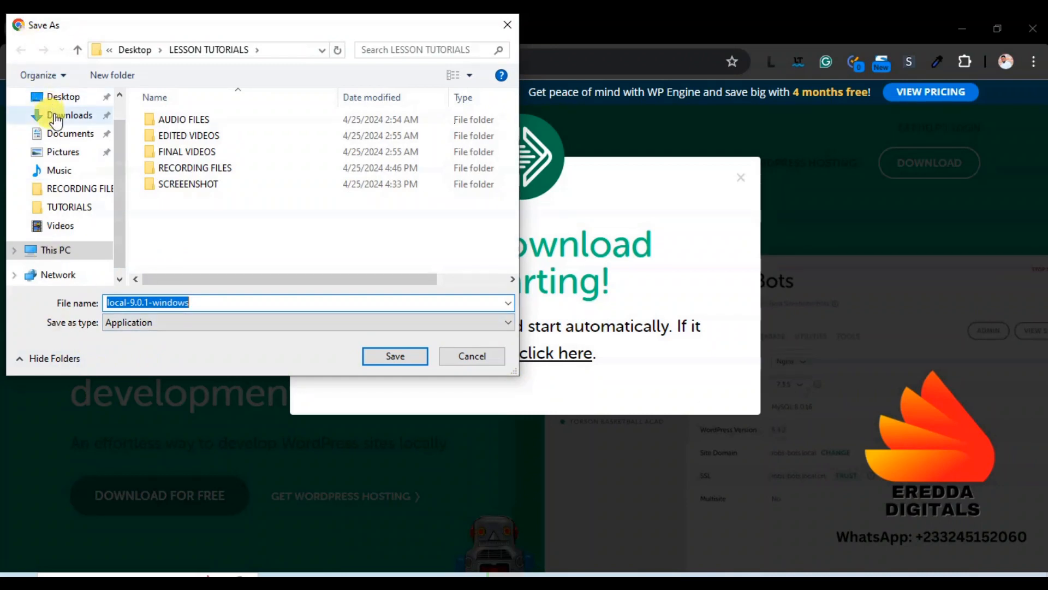
# Cancel the Save As since local-9.0.1-windows is already in Downloads, and open File Explorer
pyautogui.click(55, 115)
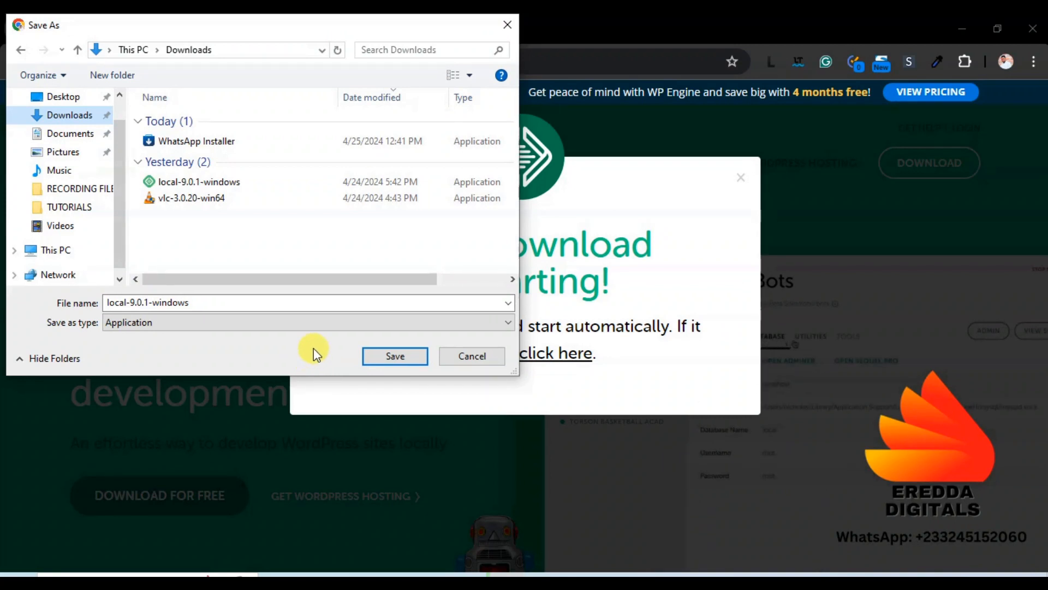
pyautogui.click(463, 357)
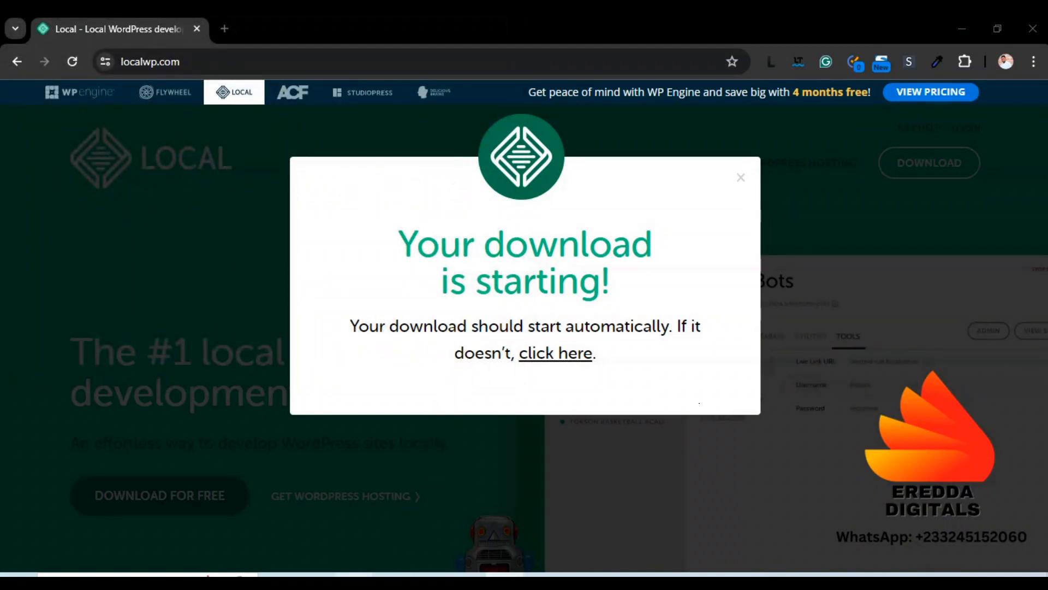
pyautogui.press('super+e')
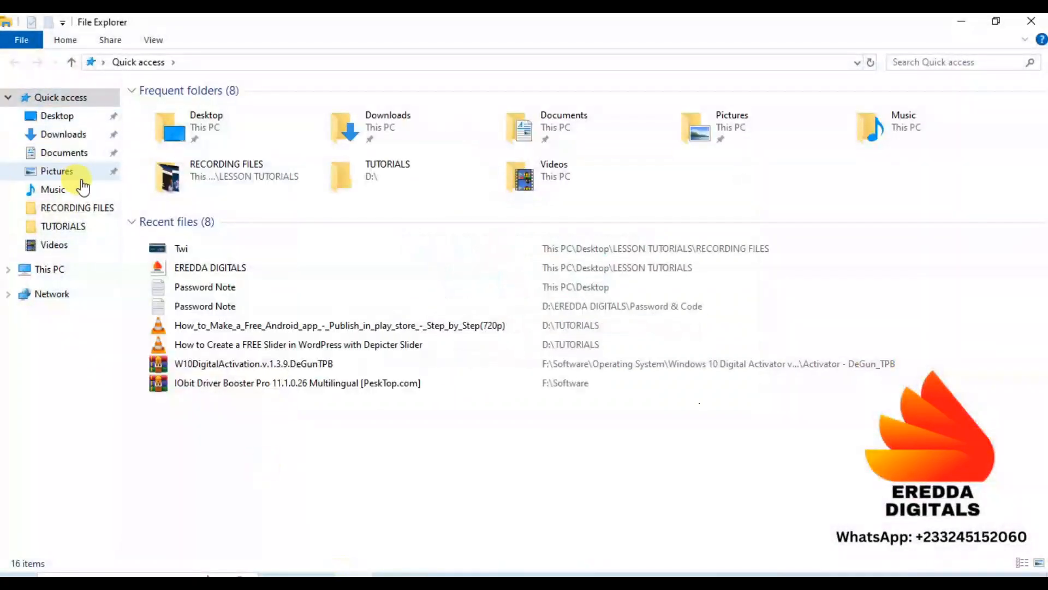
# Run local-9.0.1-windows from Downloads and install Local 'Only for me' in the default folder
pyautogui.click(75, 135)
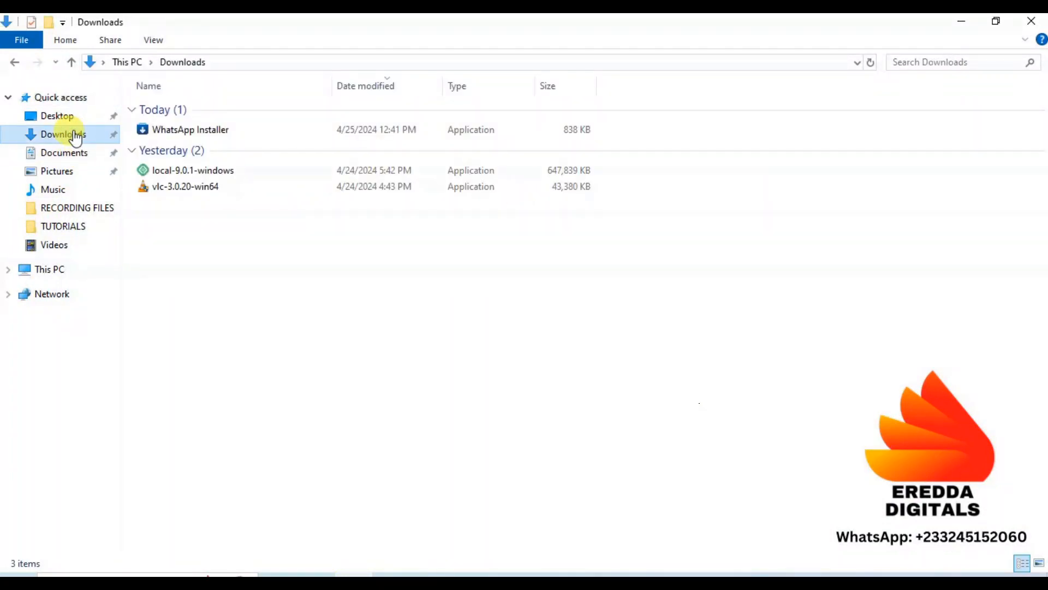
pyautogui.doubleClick(188, 170)
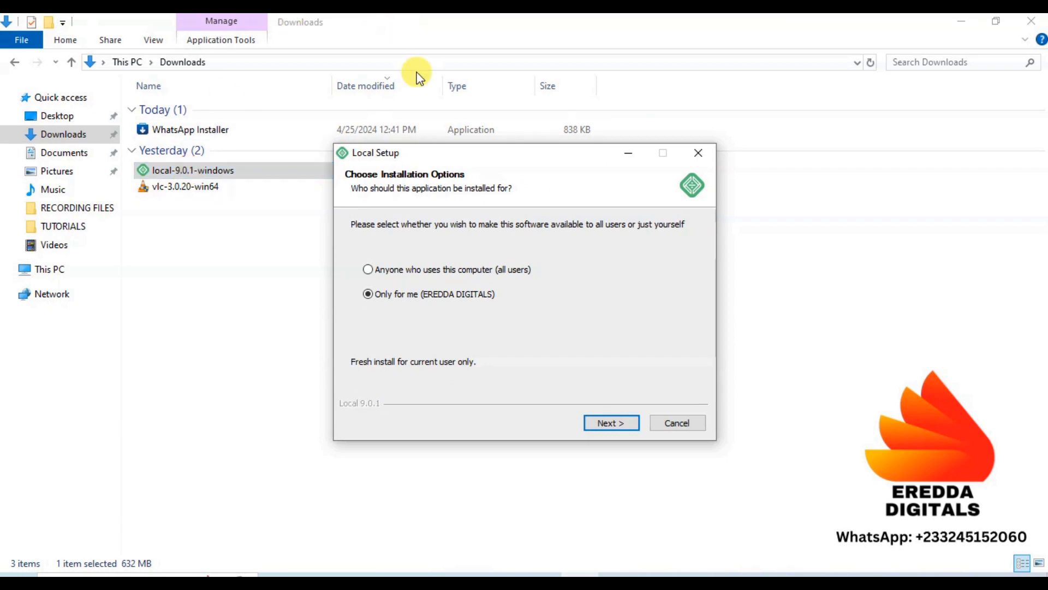
pyautogui.click(607, 423)
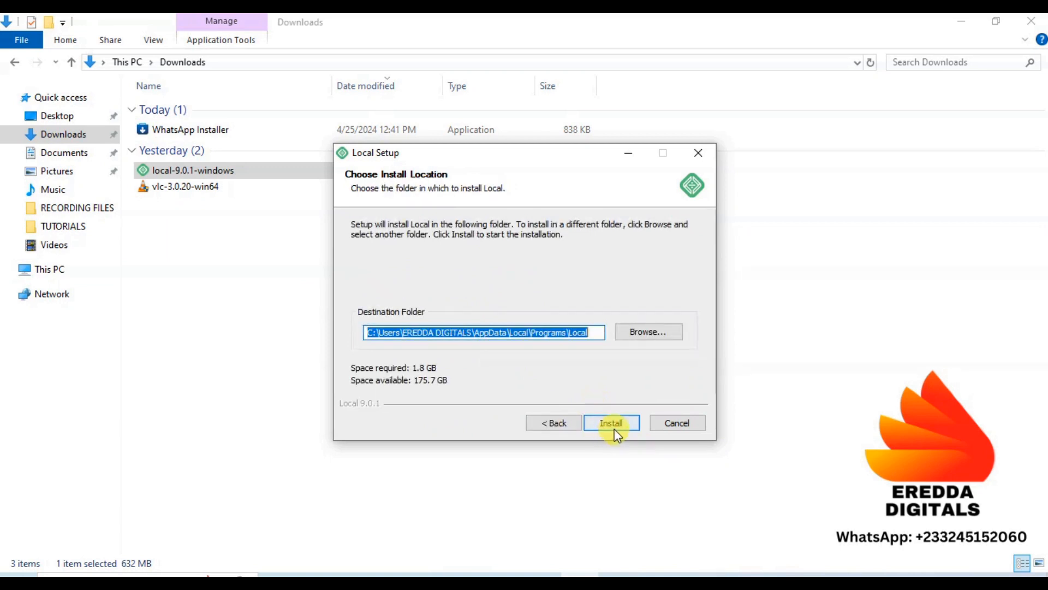
pyautogui.click(613, 427)
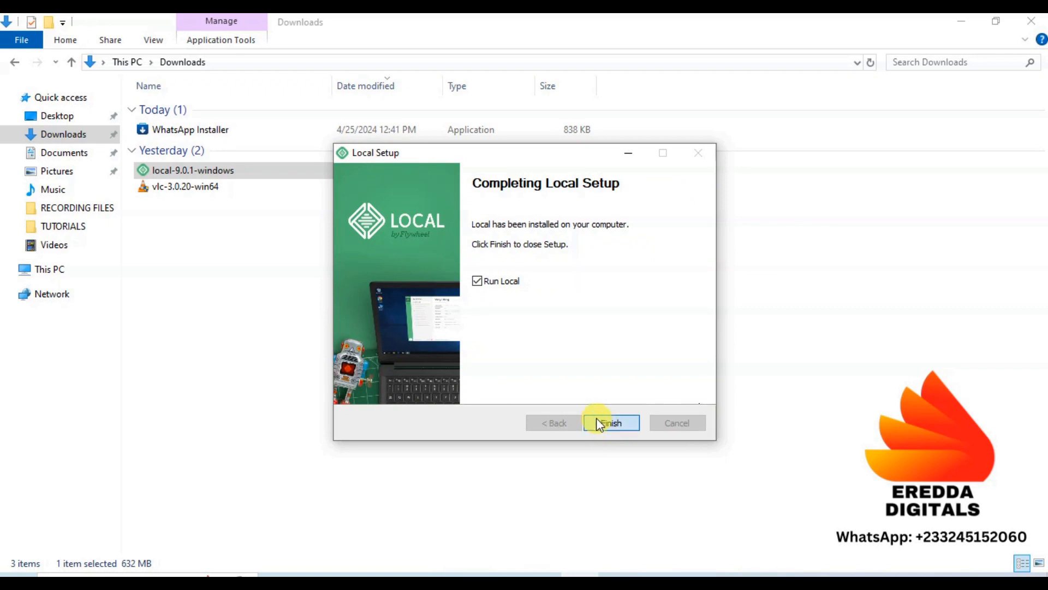
# Finish setup to launch Local, check the Eredda Digitals site's actions, and show the main menu
pyautogui.click(610, 423)
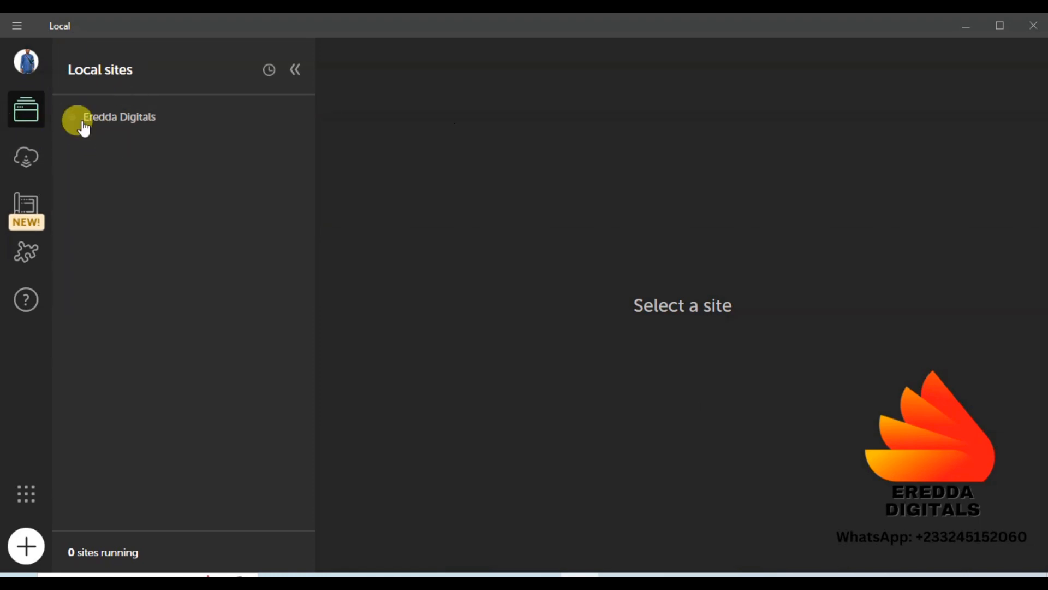
pyautogui.rightClick(136, 121)
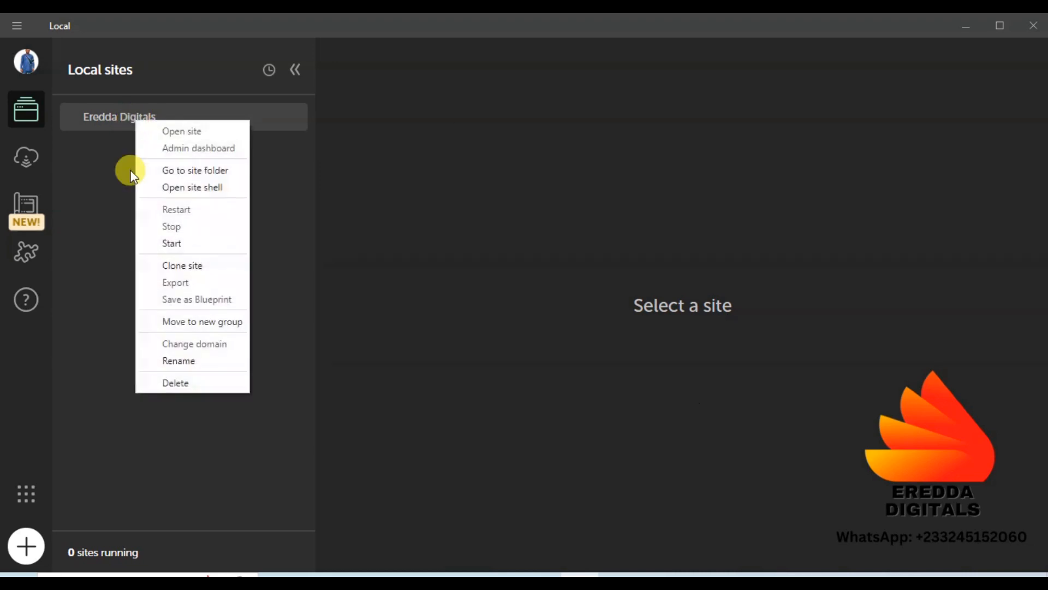
pyautogui.click(86, 268)
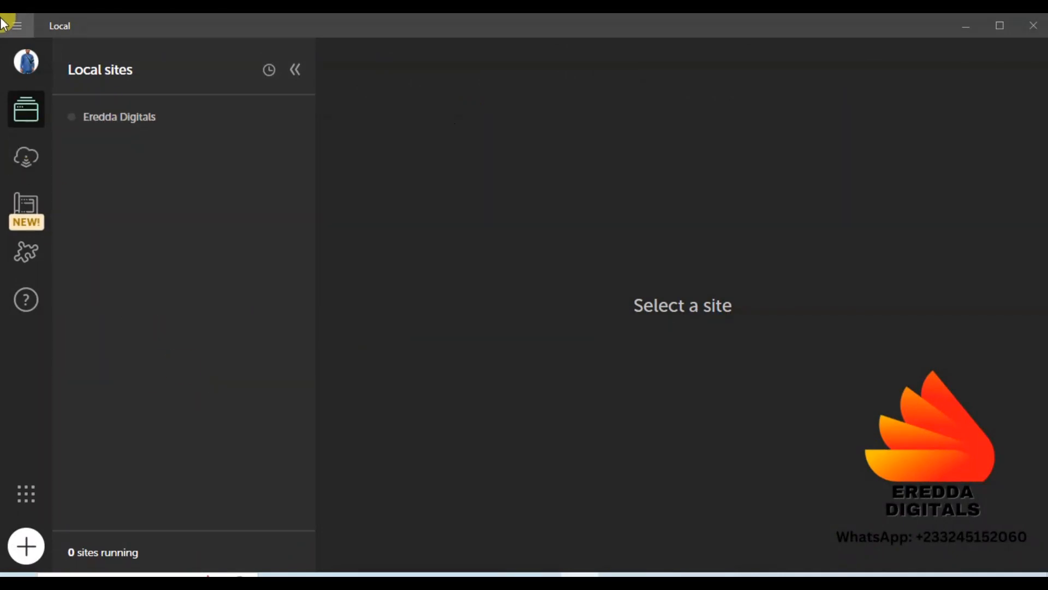
pyautogui.click(17, 28)
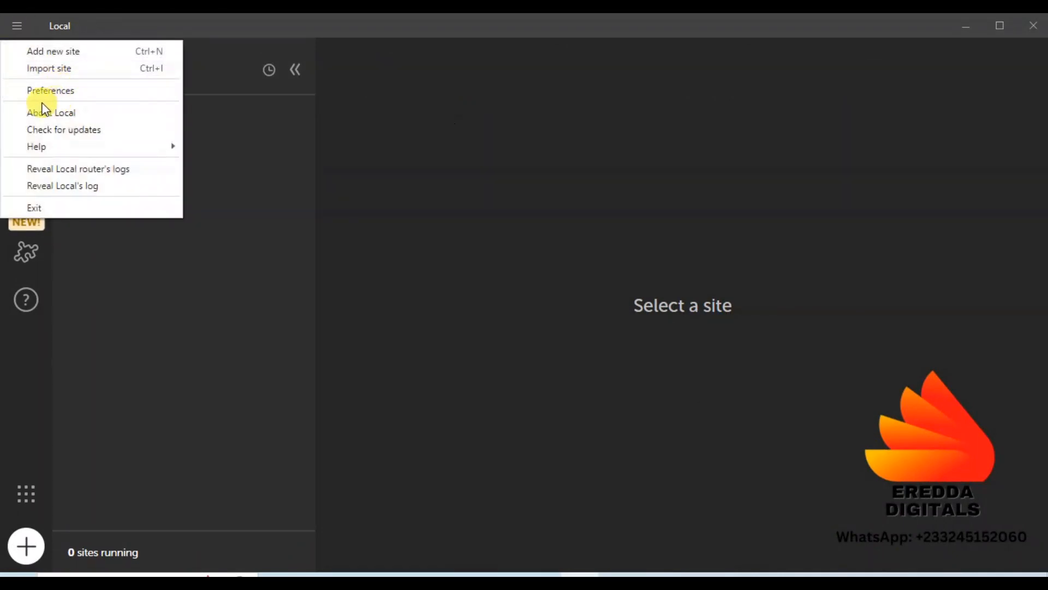
# In Preferences, apply the Light theme, then switch back and apply the Dark theme
pyautogui.click(58, 100)
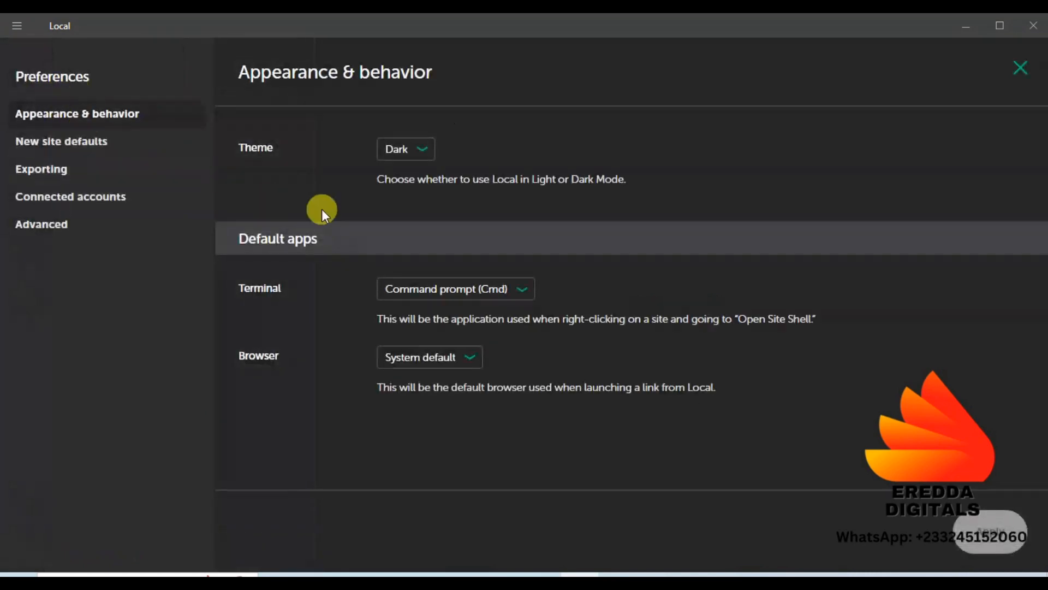
pyautogui.click(398, 147)
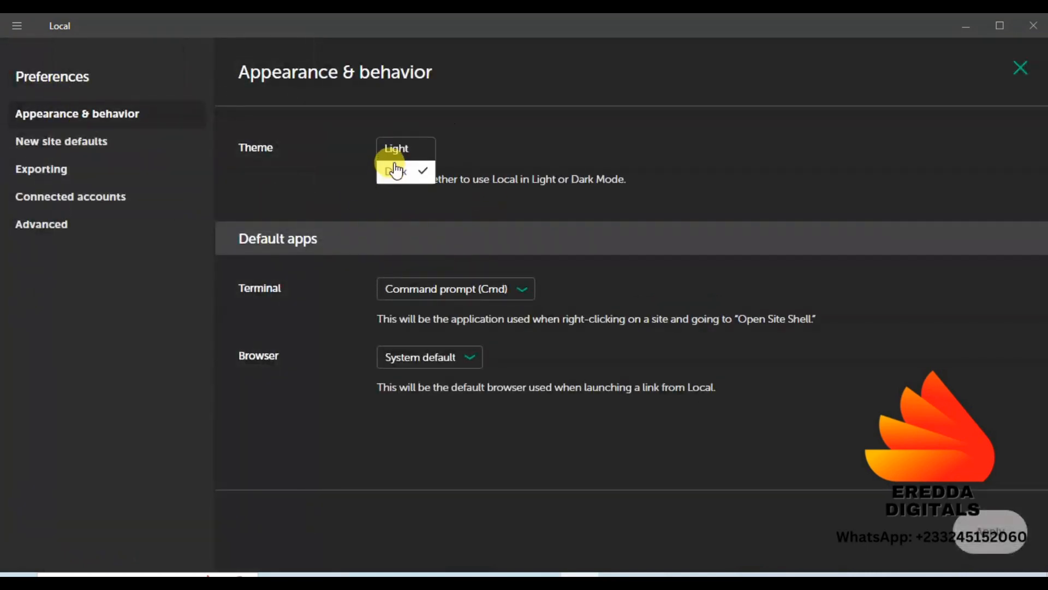
pyautogui.click(398, 156)
pyautogui.click(993, 536)
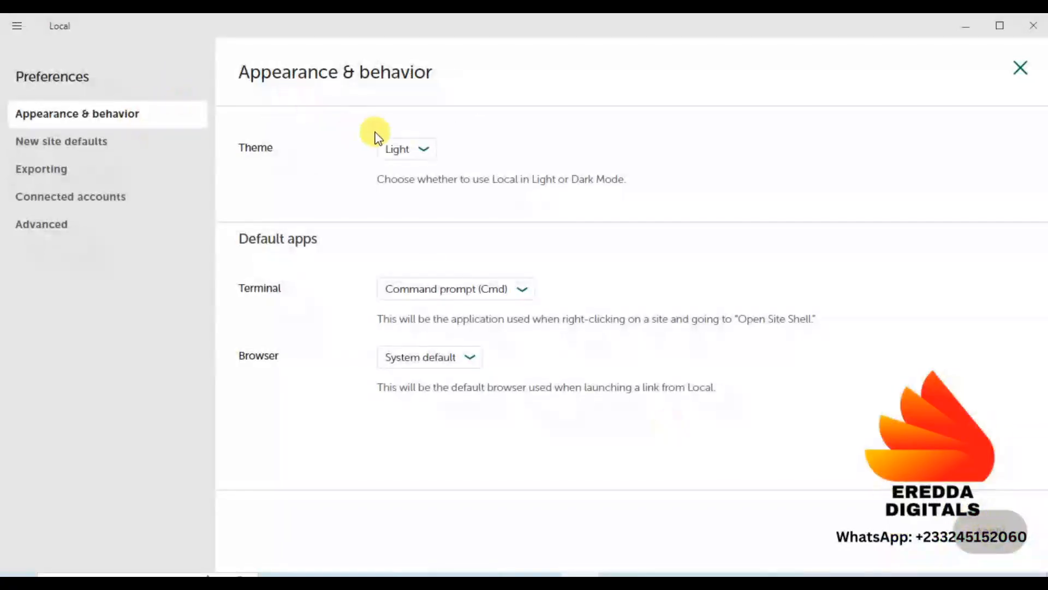
pyautogui.click(426, 153)
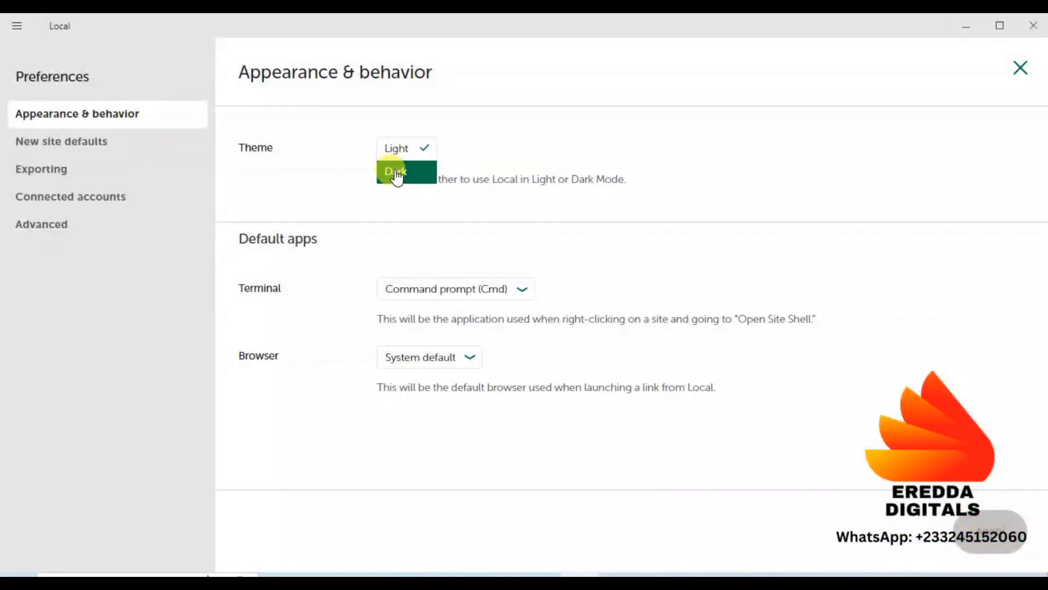
pyautogui.click(394, 176)
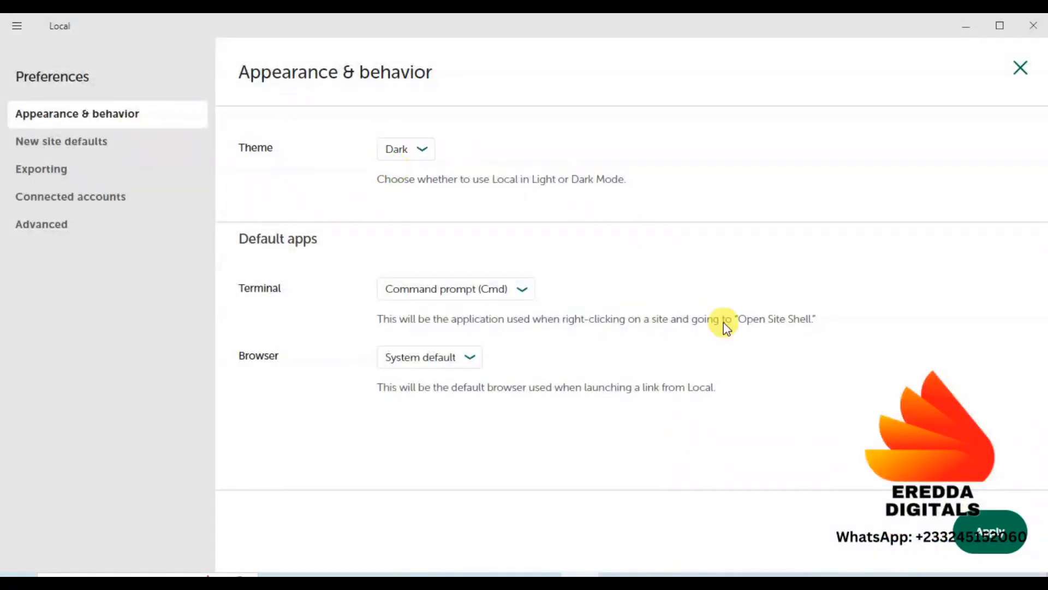
pyautogui.click(983, 528)
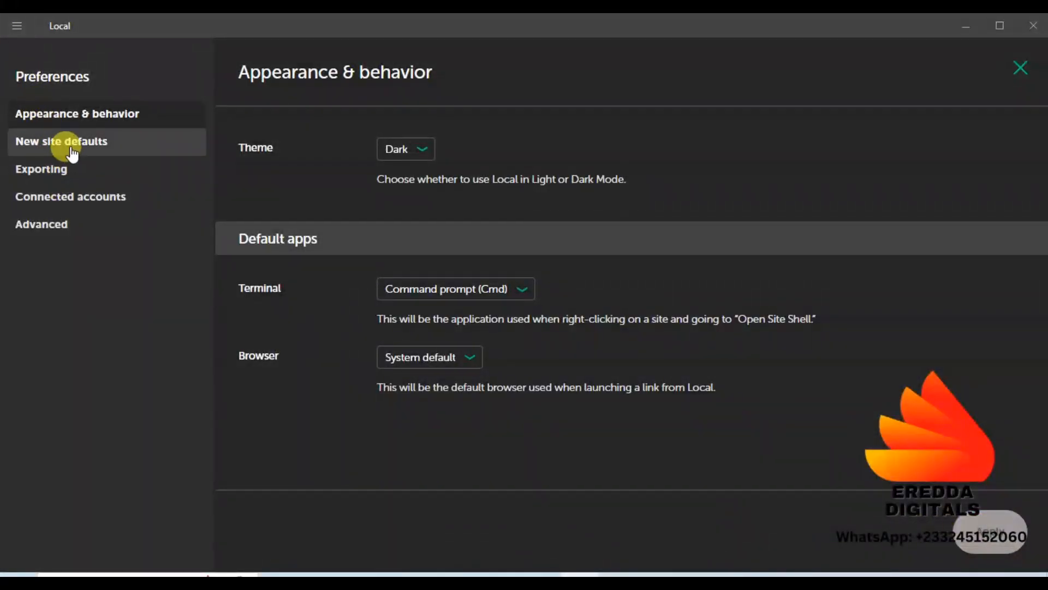
# On the Advanced preferences page, keep Router mode set to localhost
pyautogui.click(47, 225)
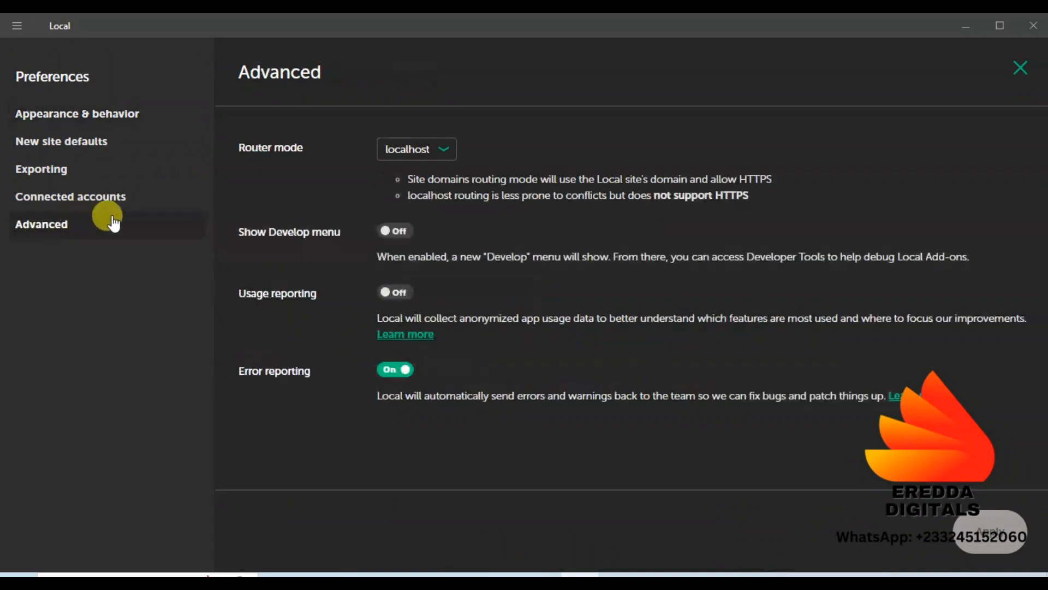
pyautogui.click(410, 149)
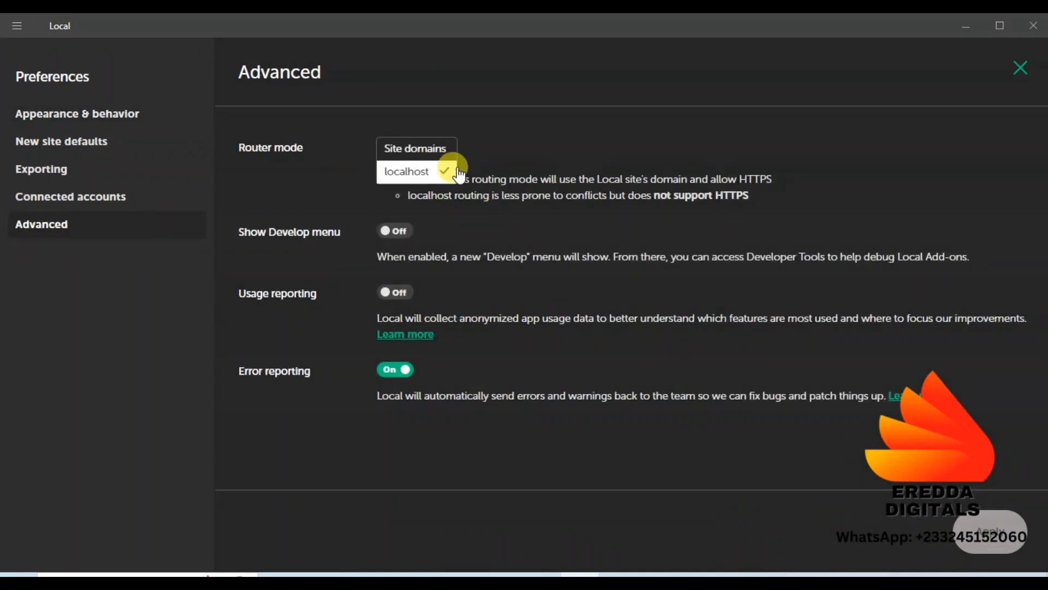
pyautogui.click(506, 143)
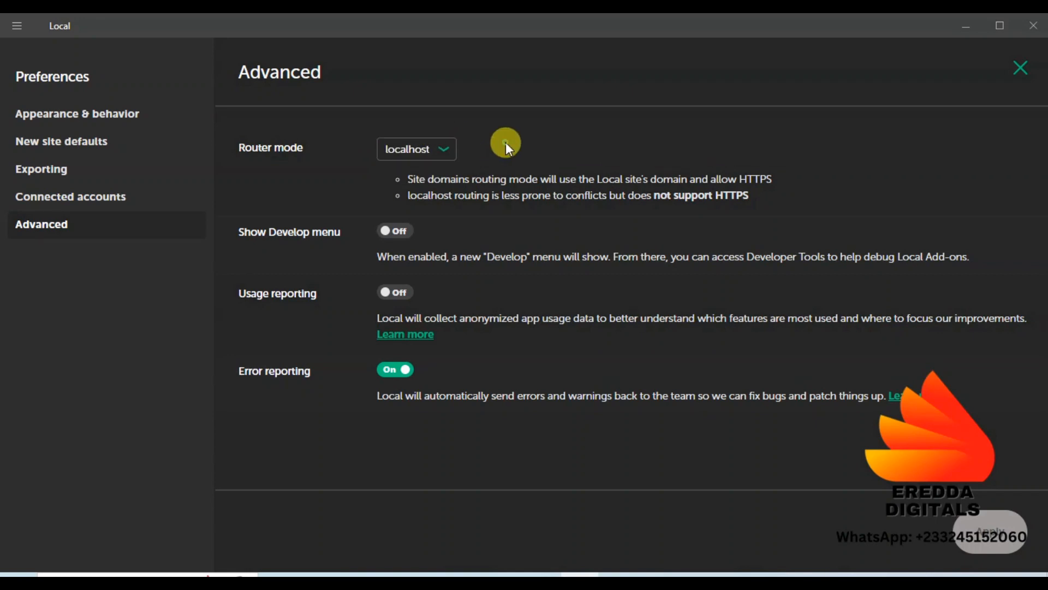
pyautogui.click(426, 145)
pyautogui.click(403, 176)
pyautogui.click(413, 150)
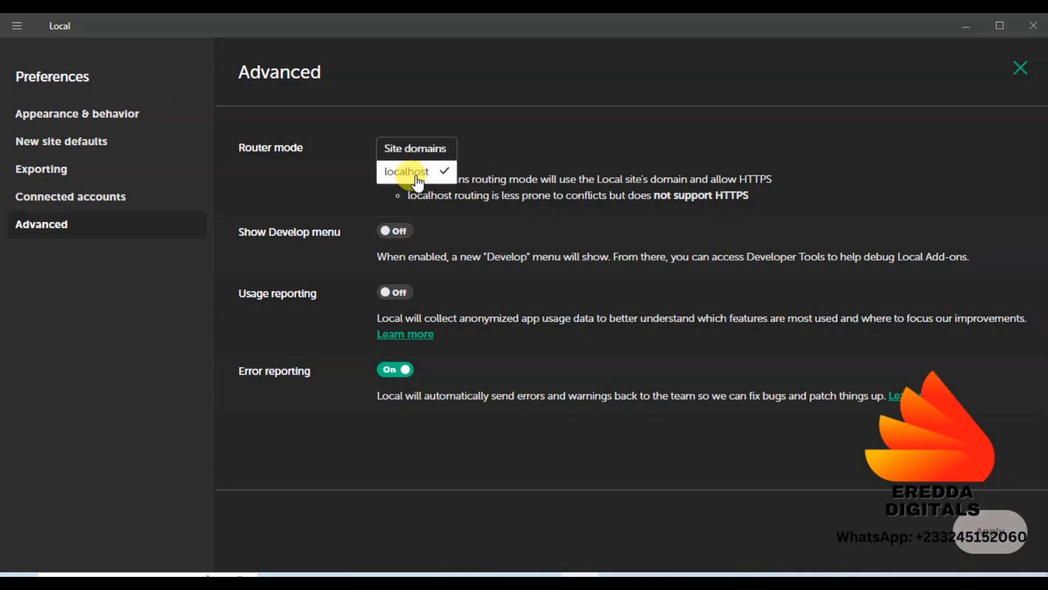
pyautogui.click(413, 173)
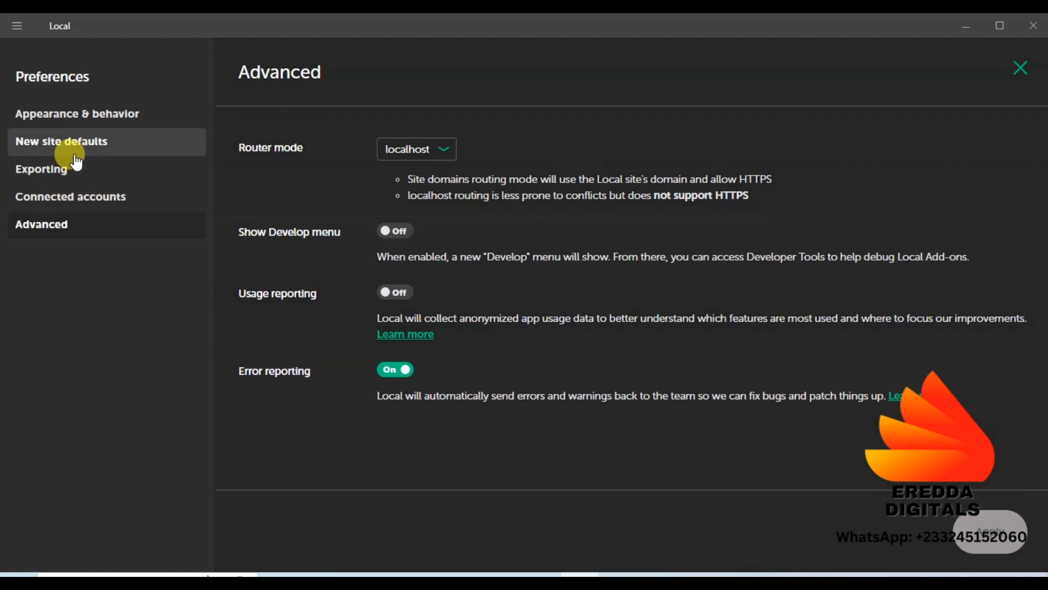
# Review the New site defaults page, including the admin e-mail field
pyautogui.click(83, 115)
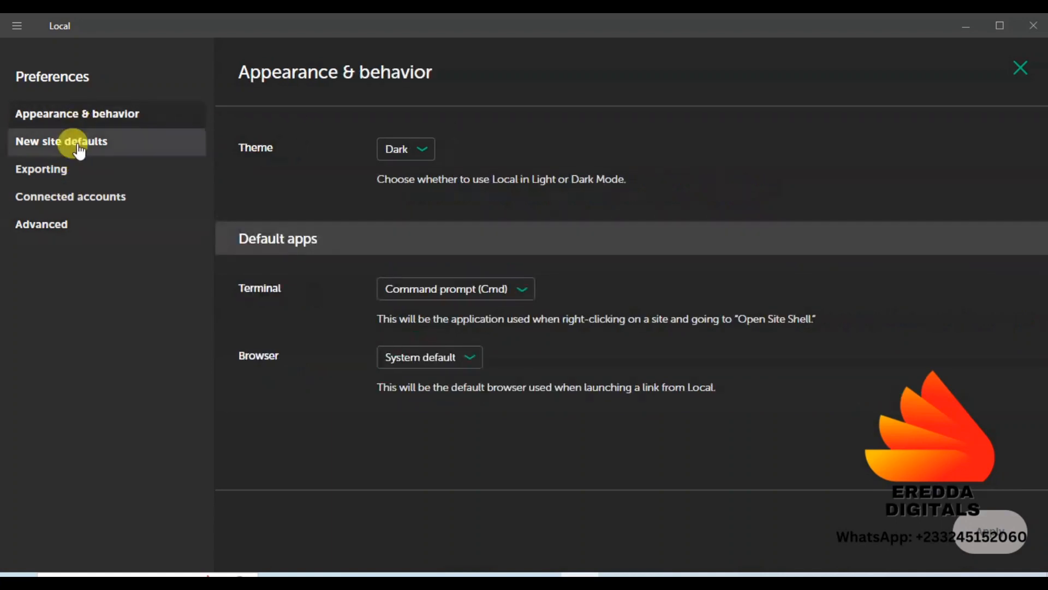
pyautogui.click(79, 150)
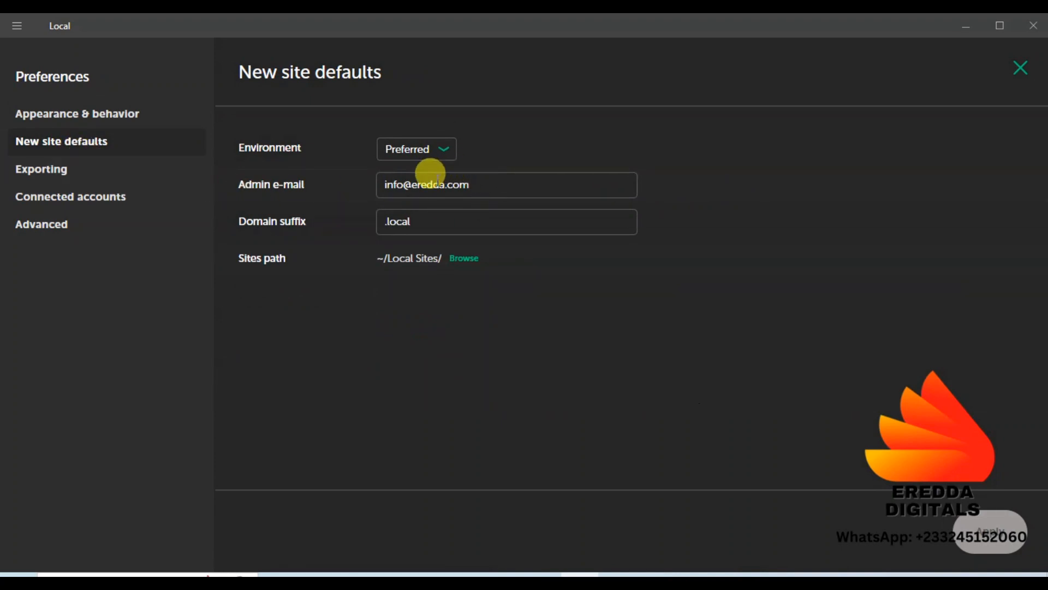
pyautogui.moveTo(500, 186); pyautogui.dragTo(364, 201)
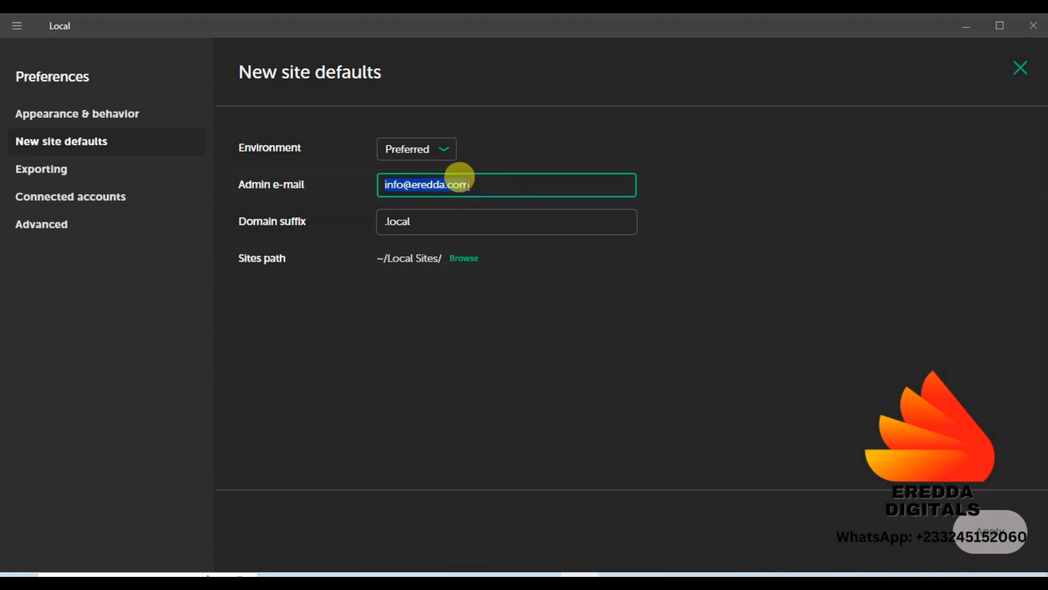
pyautogui.click(1002, 534)
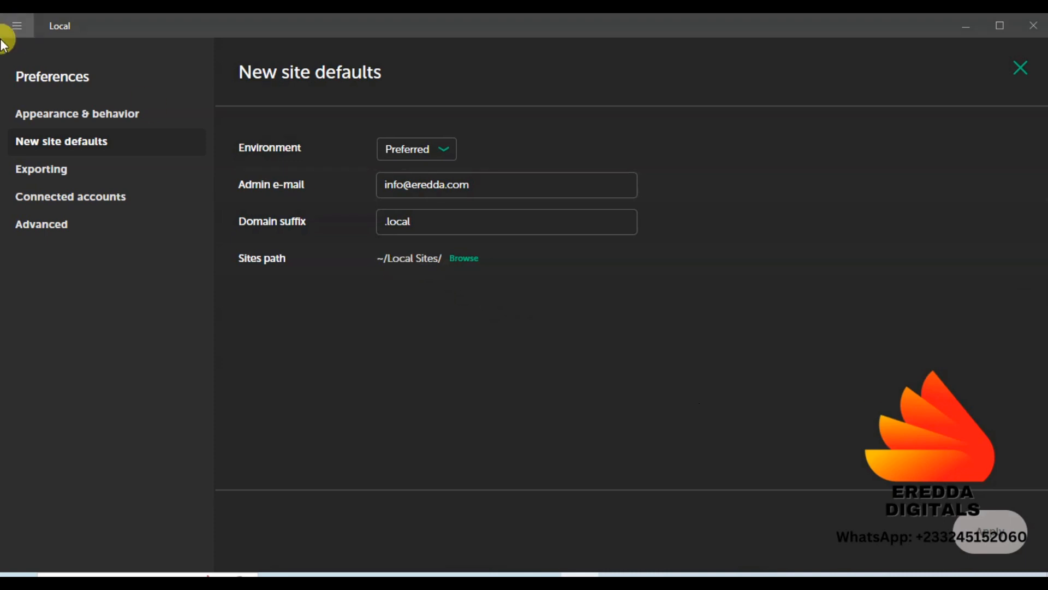
# Look through Exporting, Connected accounts, Advanced and Appearance & behavior, then close Preferences
pyautogui.click(76, 175)
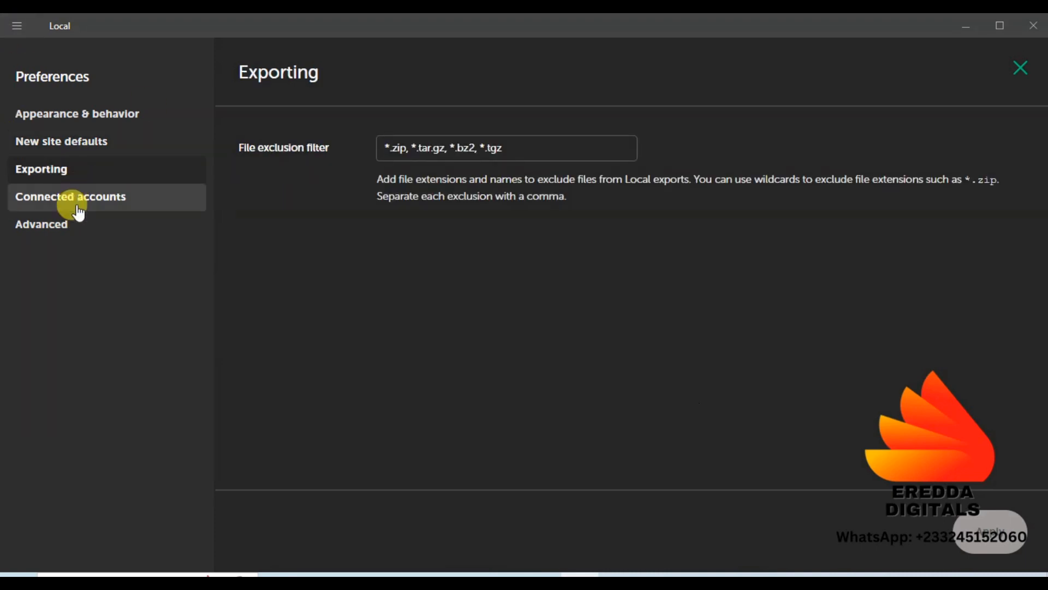
pyautogui.click(75, 200)
pyautogui.click(73, 226)
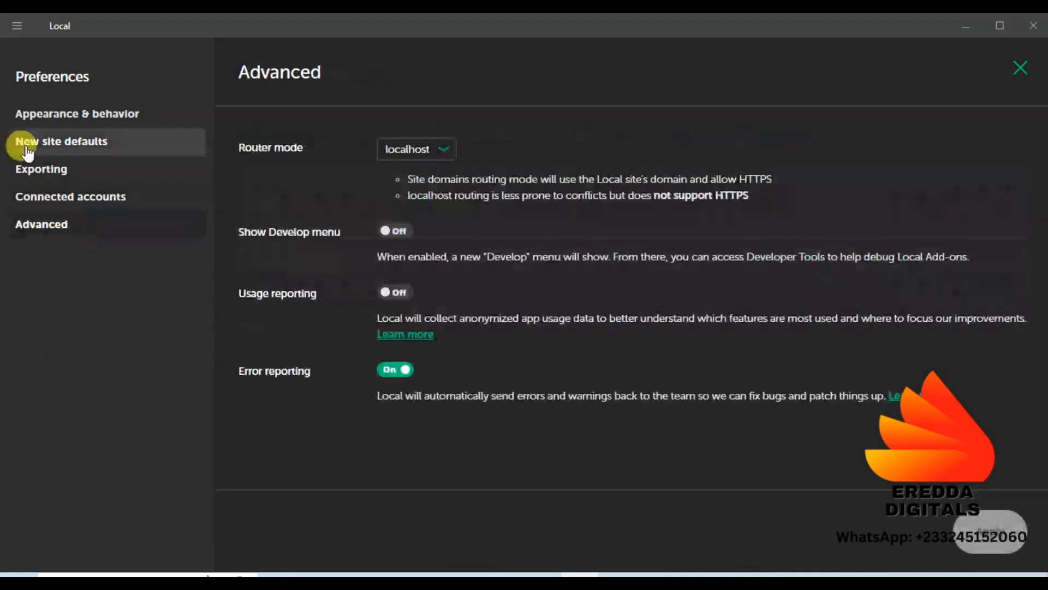
pyautogui.click(34, 112)
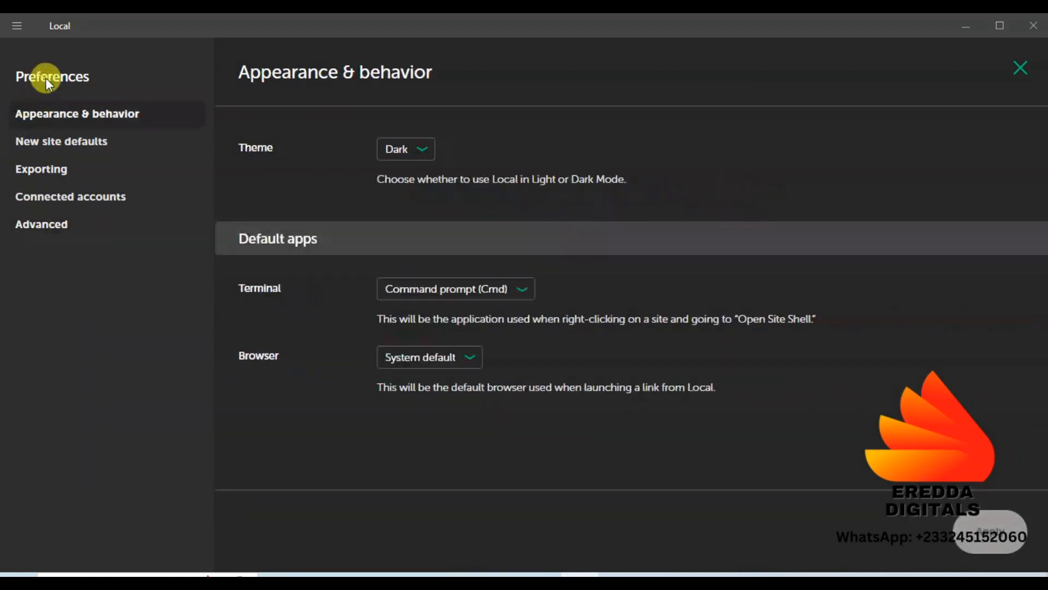
pyautogui.click(1014, 70)
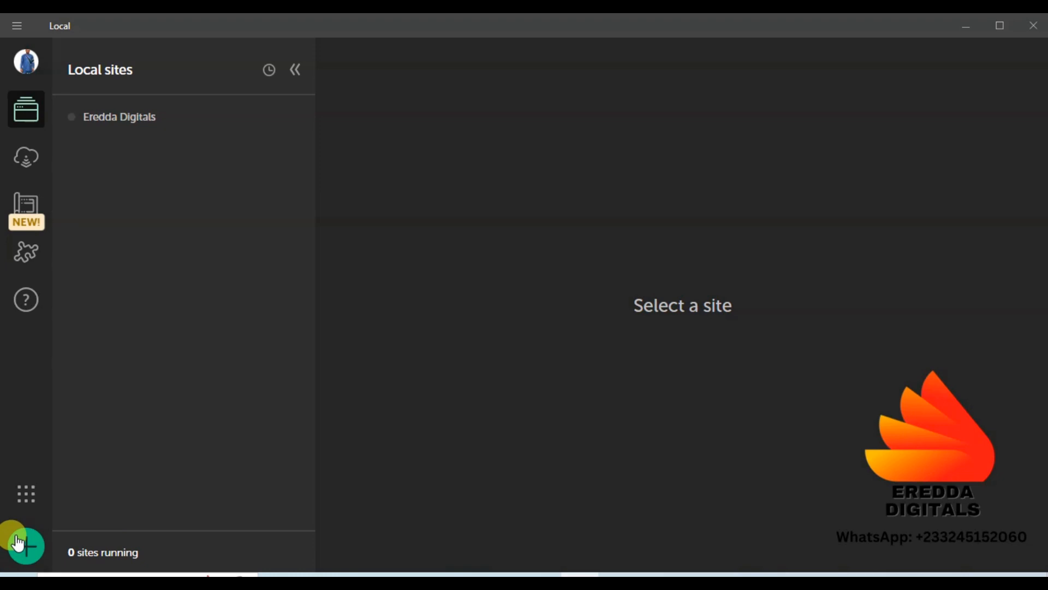
# Start a new WordPress site with the Preferred environment and name it EreddaHost
pyautogui.click(23, 551)
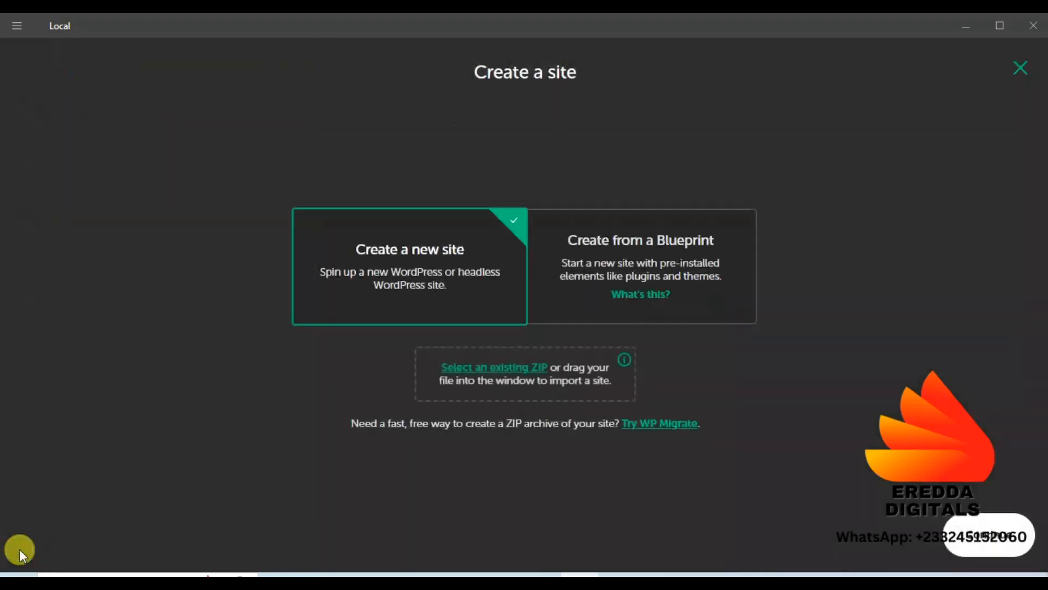
pyautogui.click(1021, 69)
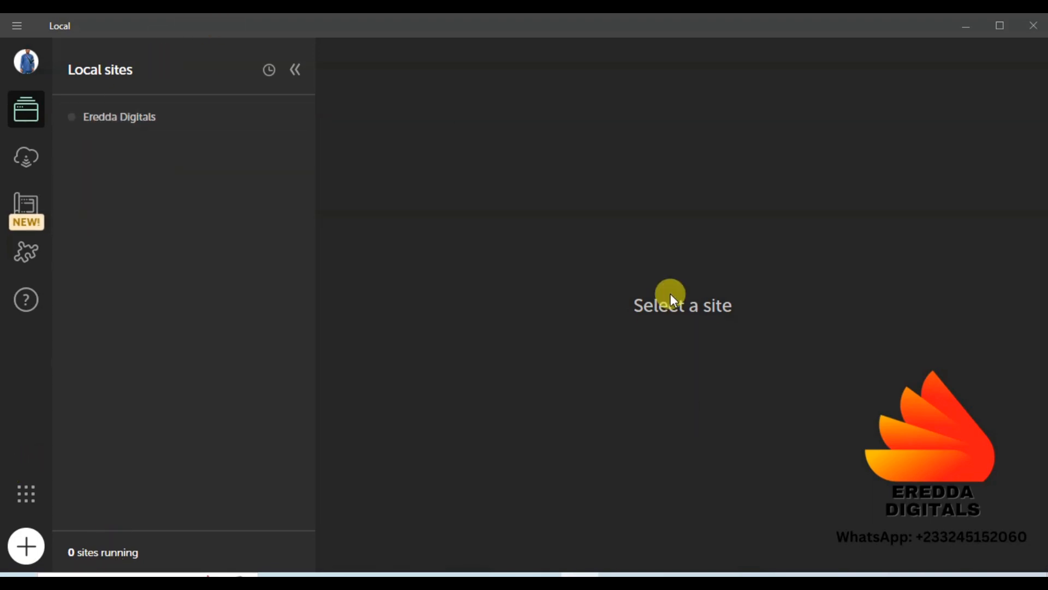
pyautogui.click(26, 546)
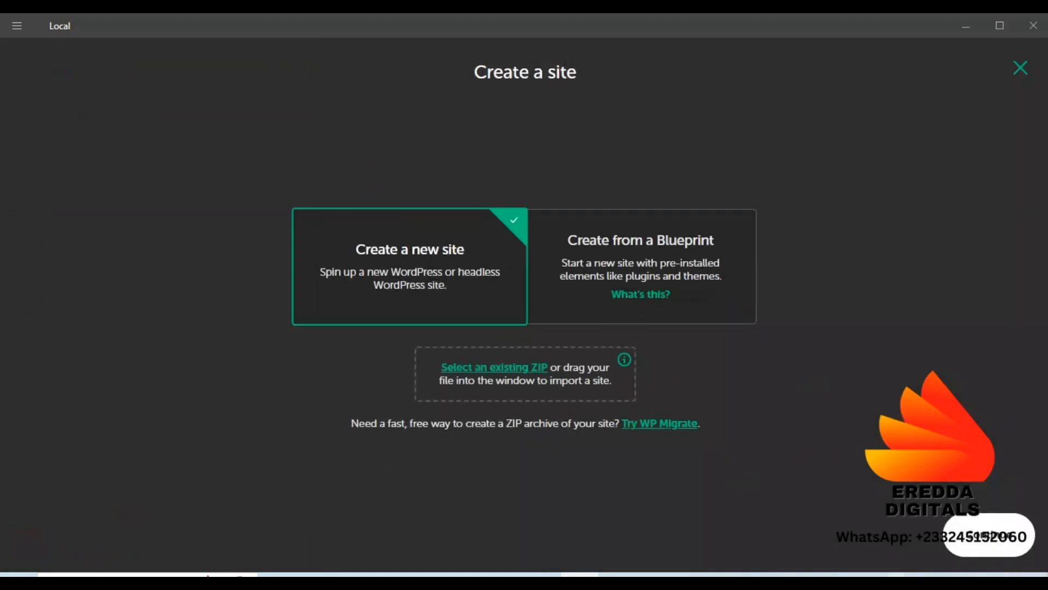
pyautogui.click(990, 541)
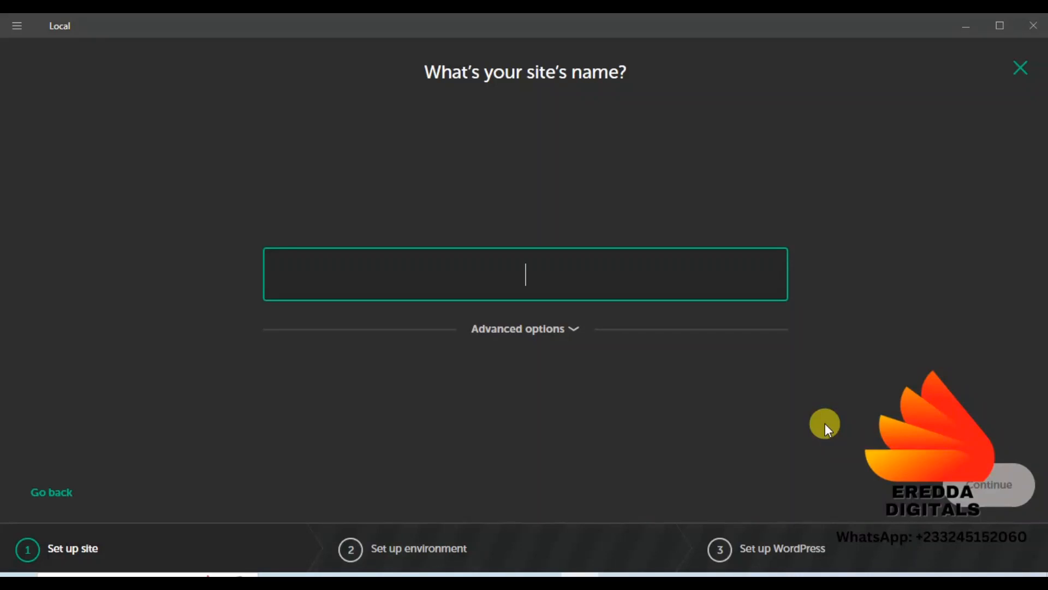
pyautogui.write('Er')
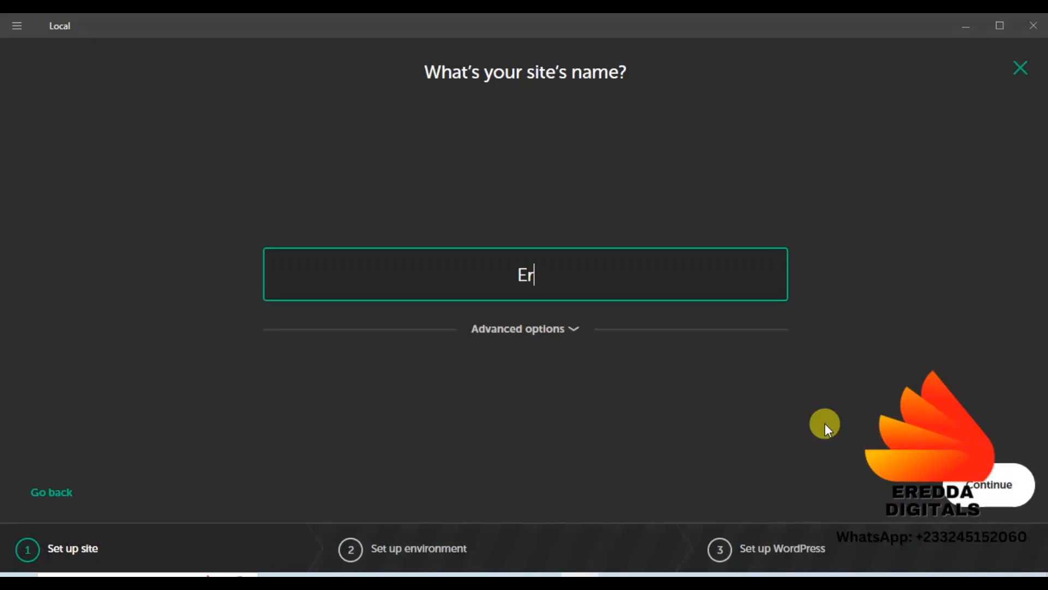
pyautogui.write('eddaHost')
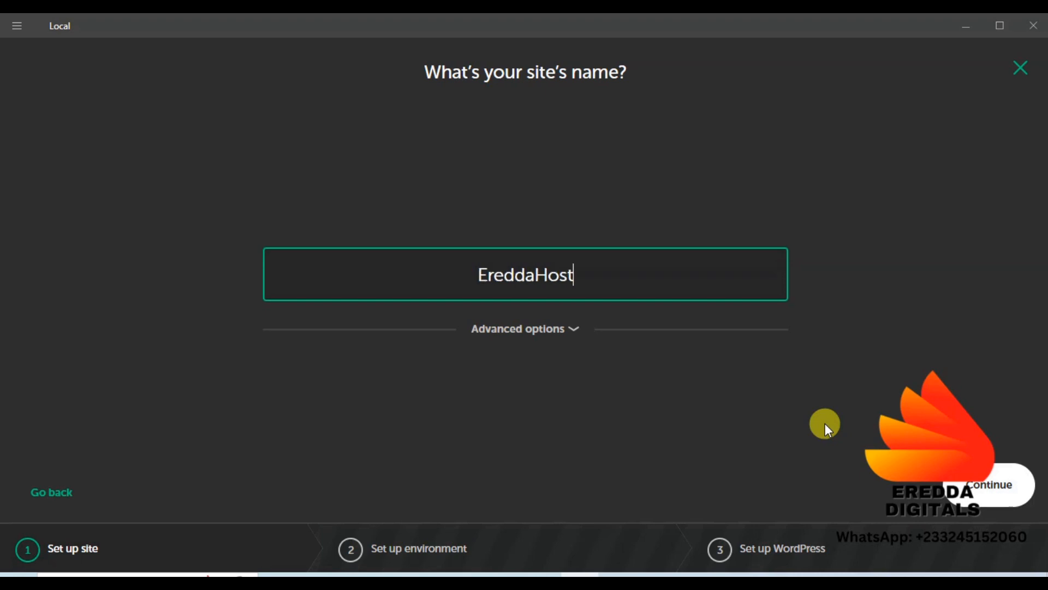
pyautogui.click(968, 484)
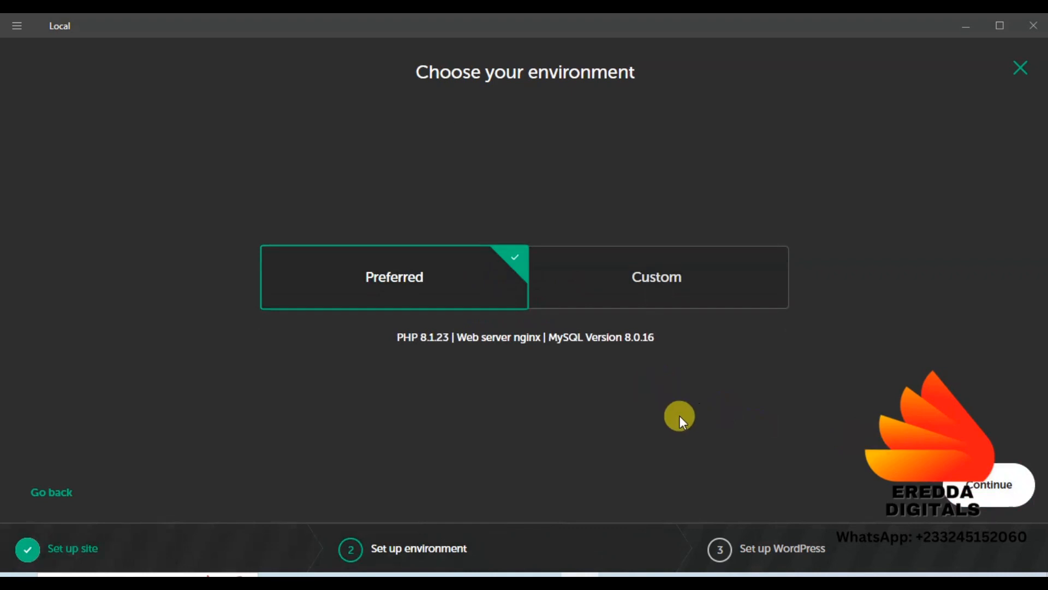
# Enter the WordPress admin username and password for EreddaHost
pyautogui.click(983, 495)
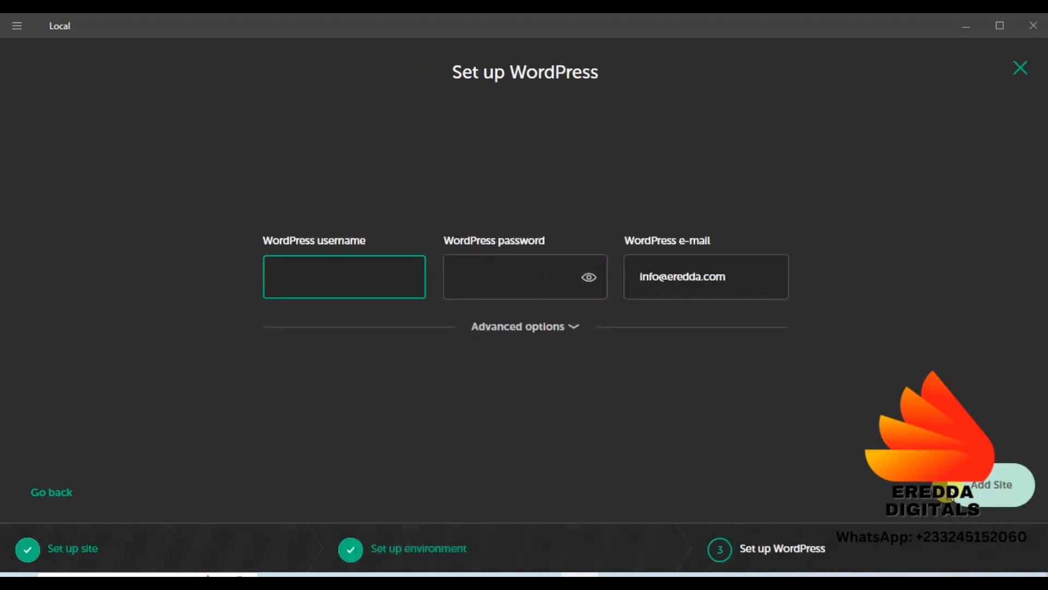
pyautogui.write('er')
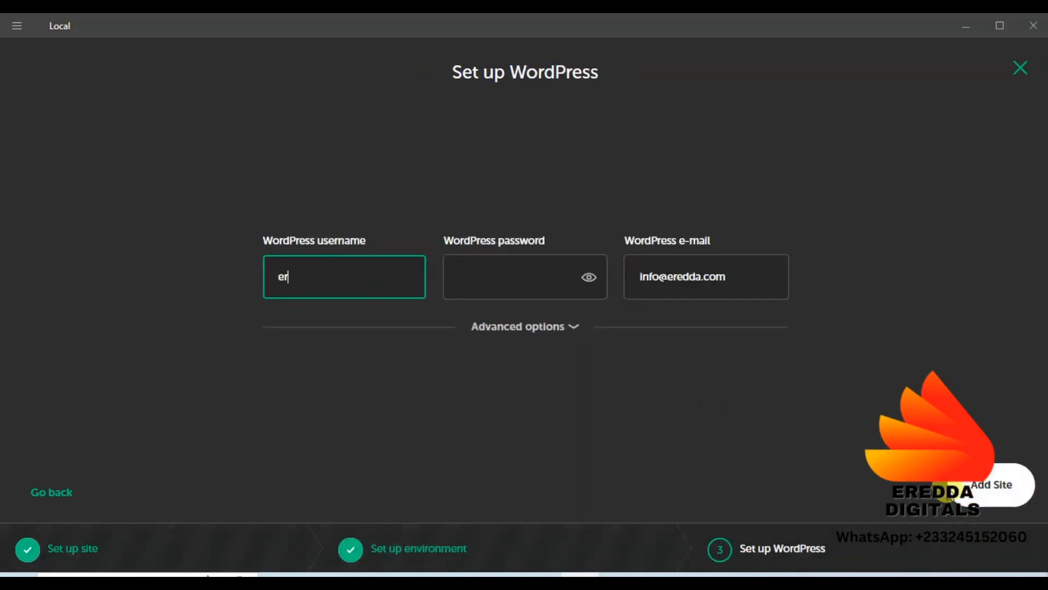
pyautogui.write('edda')
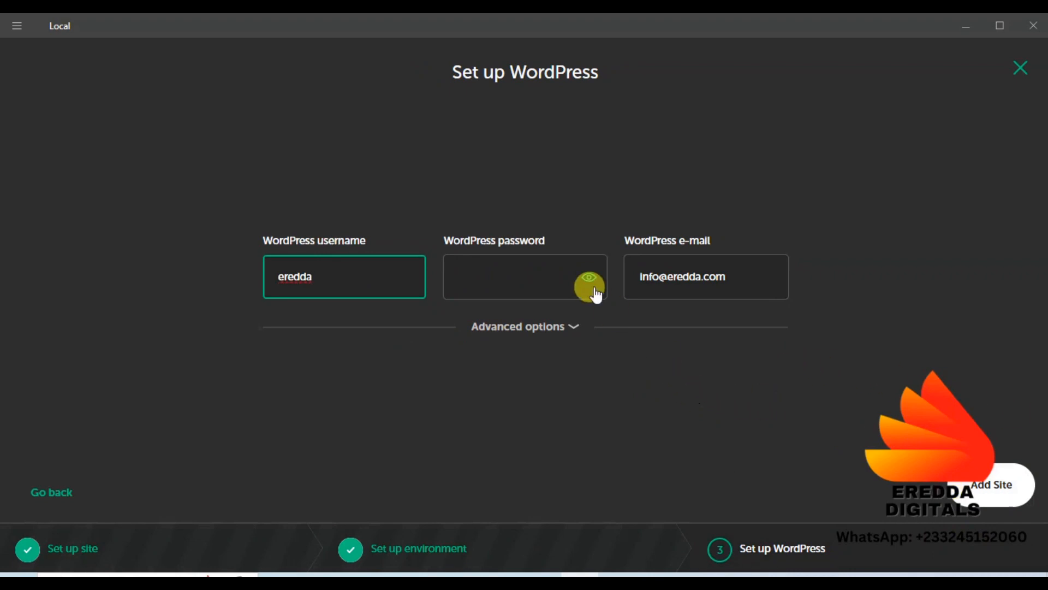
pyautogui.click(560, 264)
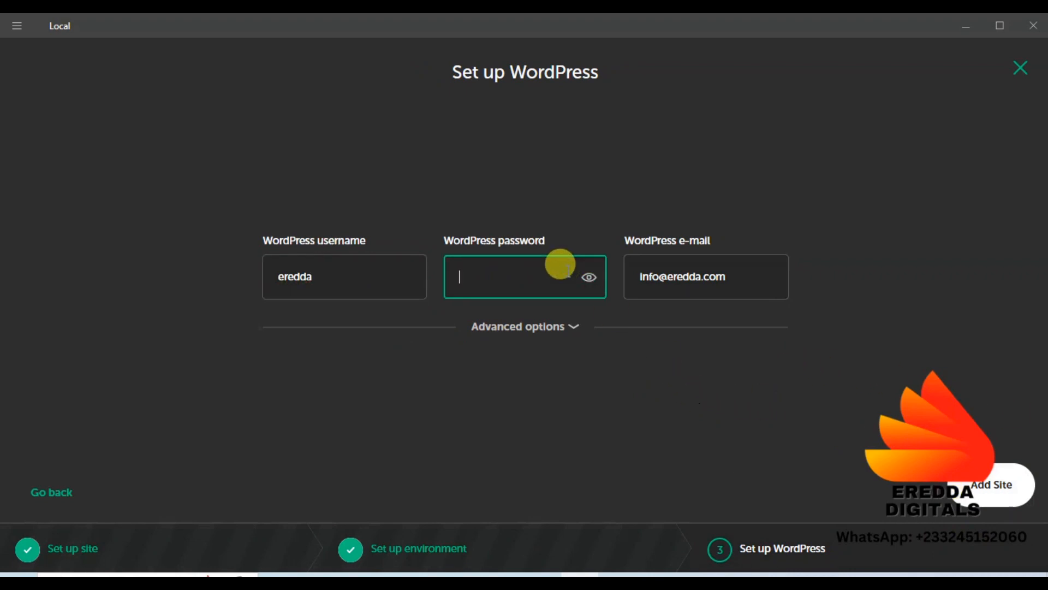
pyautogui.write('ere')
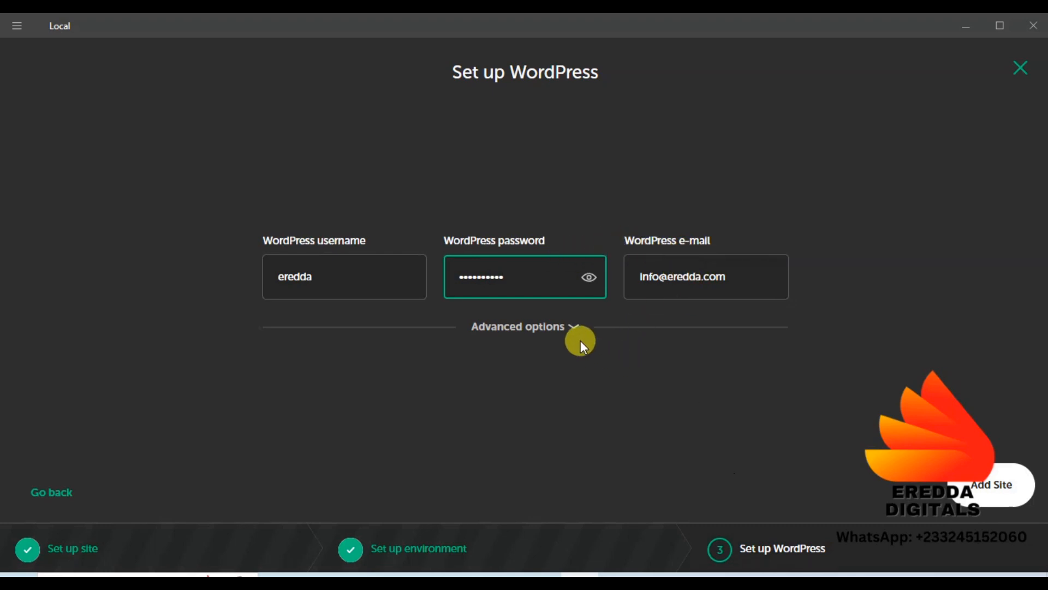
# Keep Multisite set to No under Advanced options and add the site
pyautogui.click(568, 326)
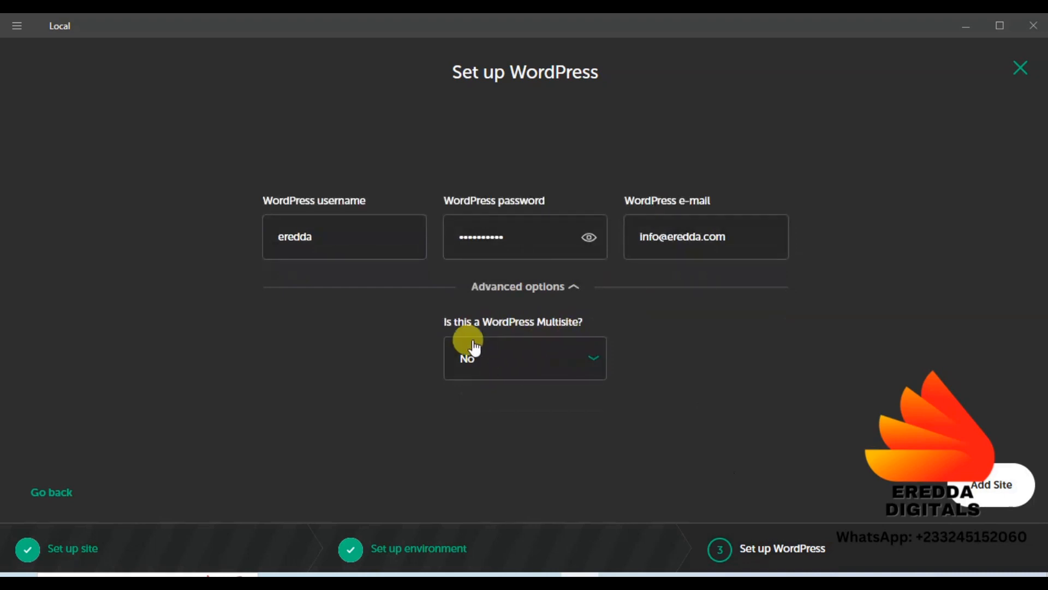
pyautogui.click(579, 368)
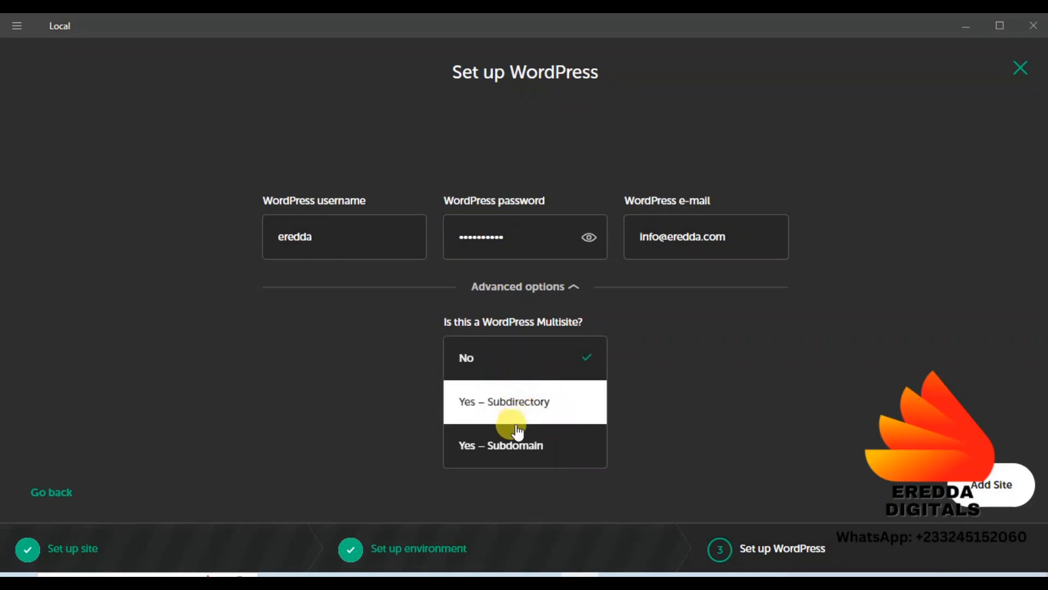
pyautogui.click(514, 363)
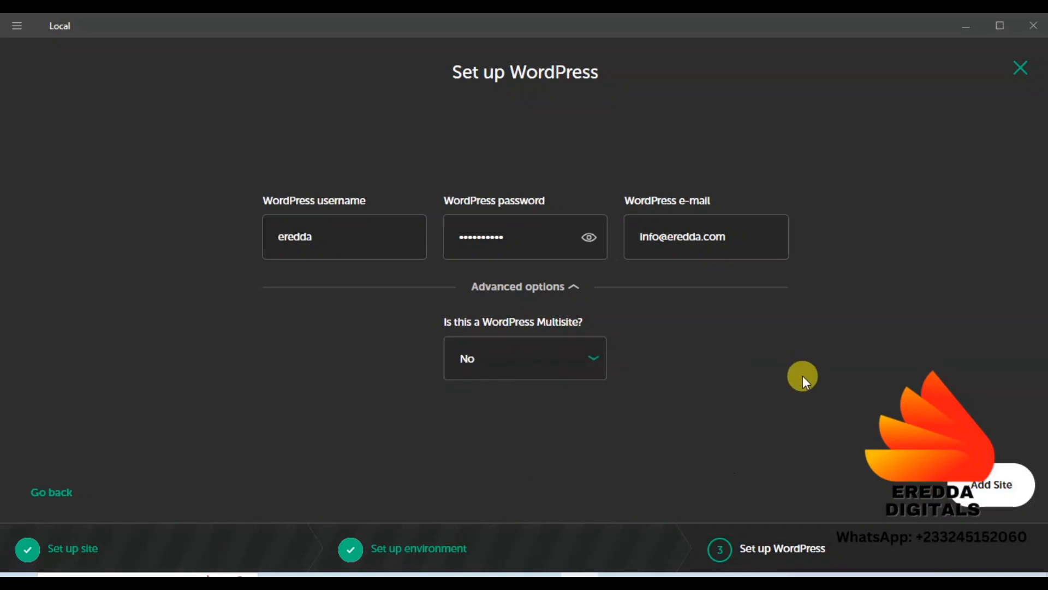
pyautogui.click(993, 498)
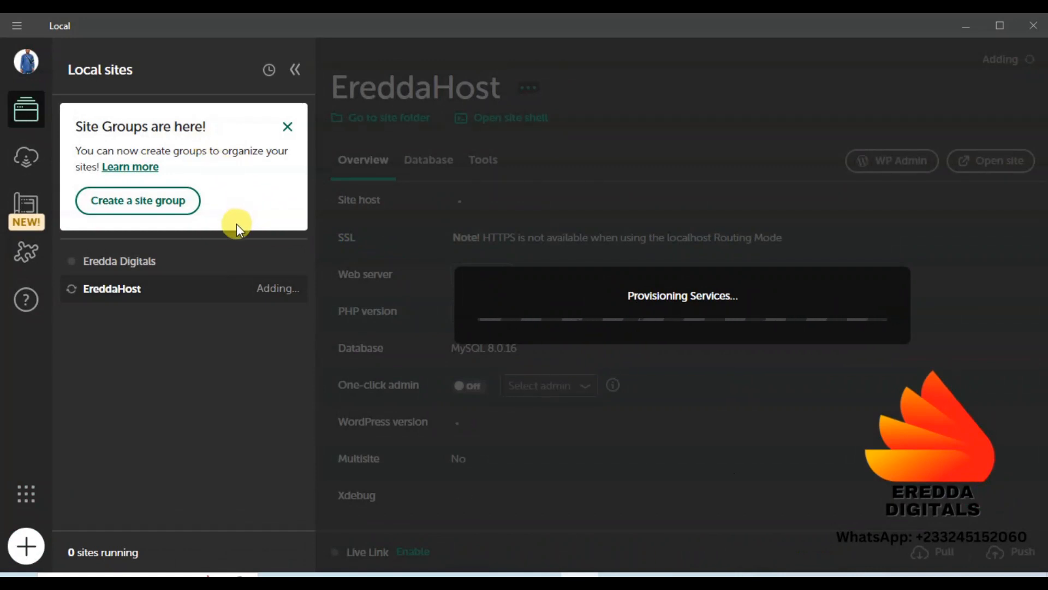
# Close the 'Site Groups are here!' notice while EreddaHost finishes provisioning
pyautogui.click(292, 131)
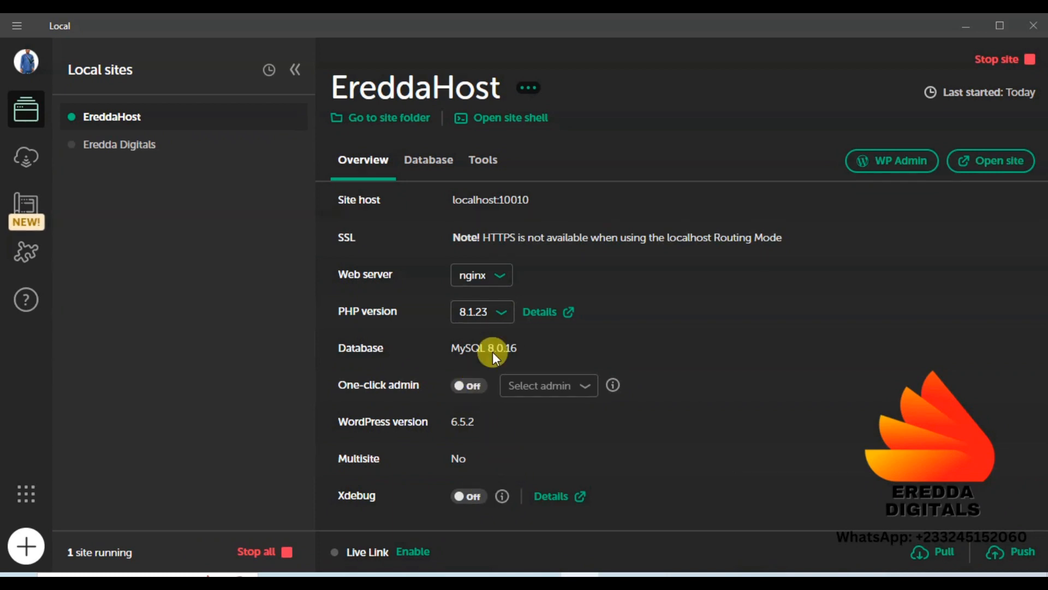
# Keep nginx as the web server and open EreddaHost's WP Admin login page at localhost:10010
pyautogui.click(494, 280)
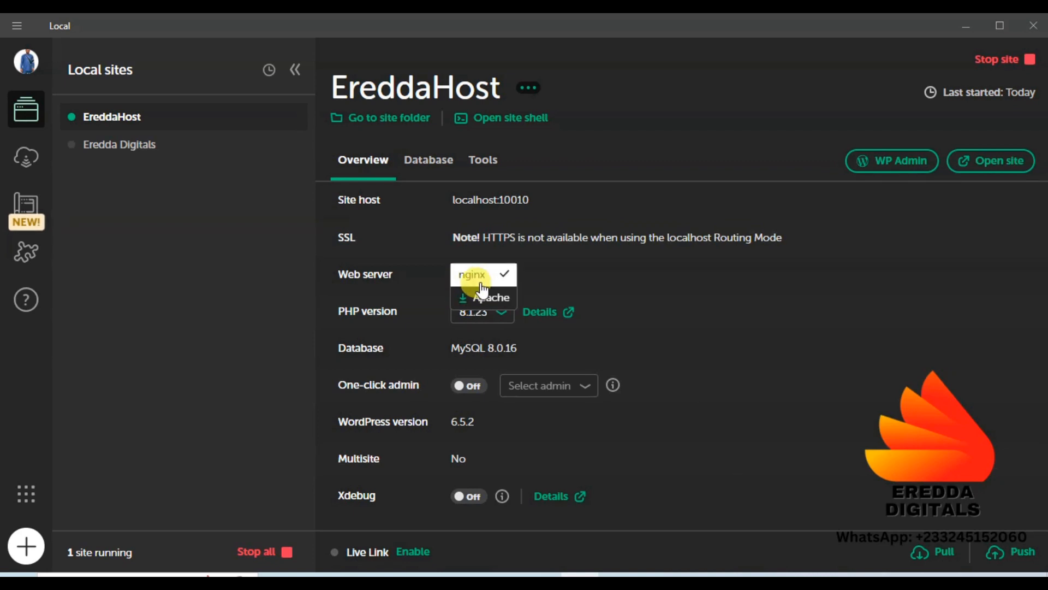
pyautogui.click(474, 276)
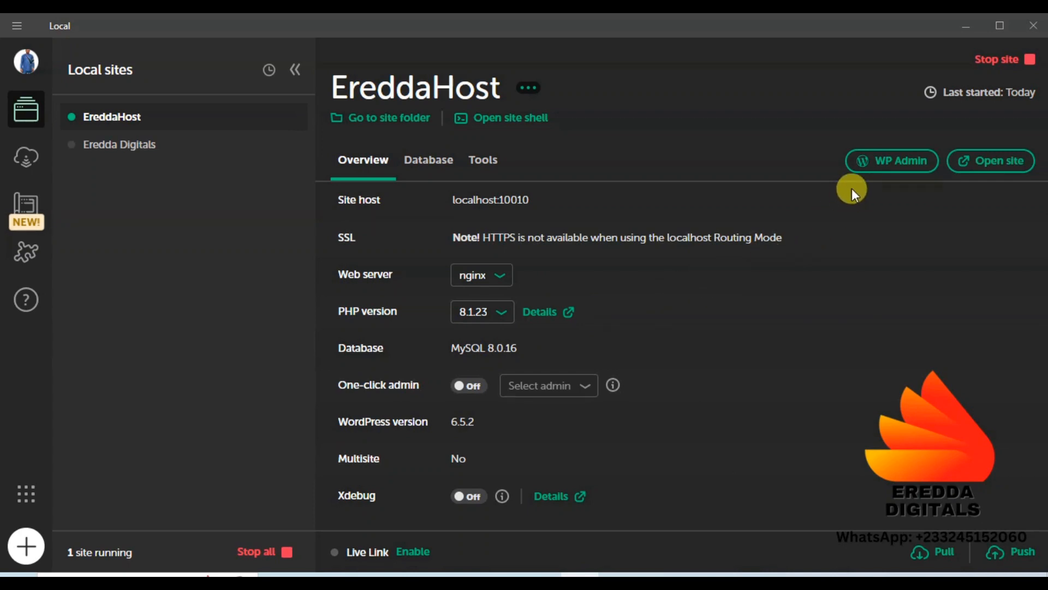
pyautogui.click(894, 160)
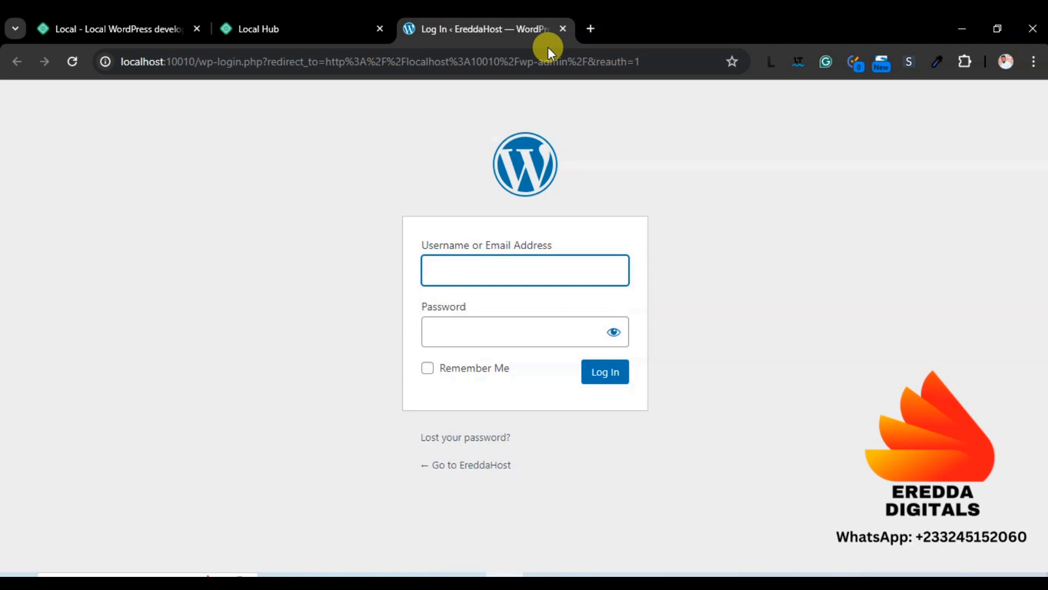
# Close the Log In and Local Hub tabs, then close the Chrome window
pyautogui.click(562, 30)
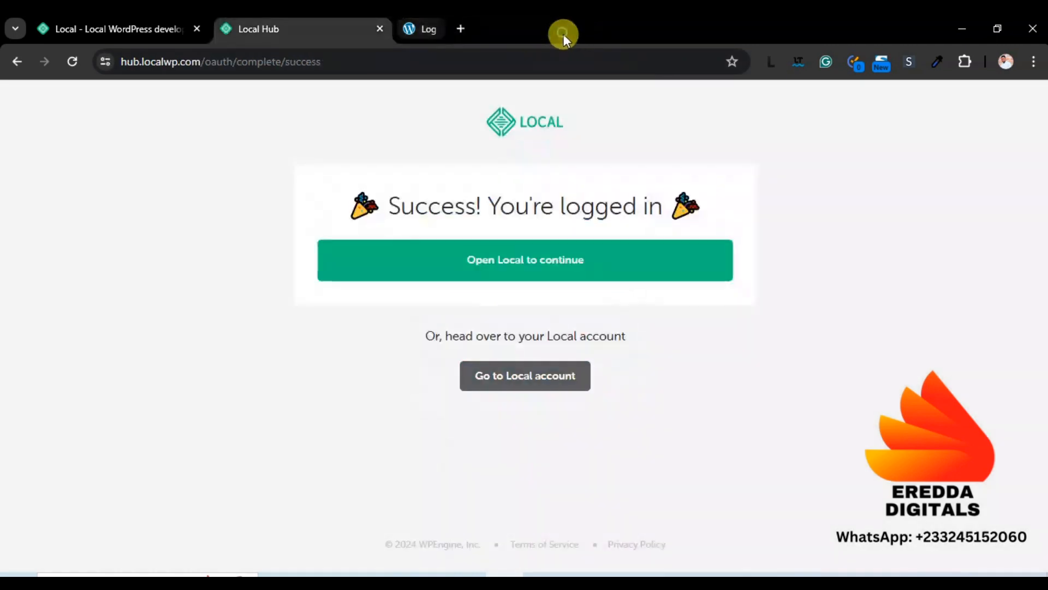
pyautogui.click(380, 29)
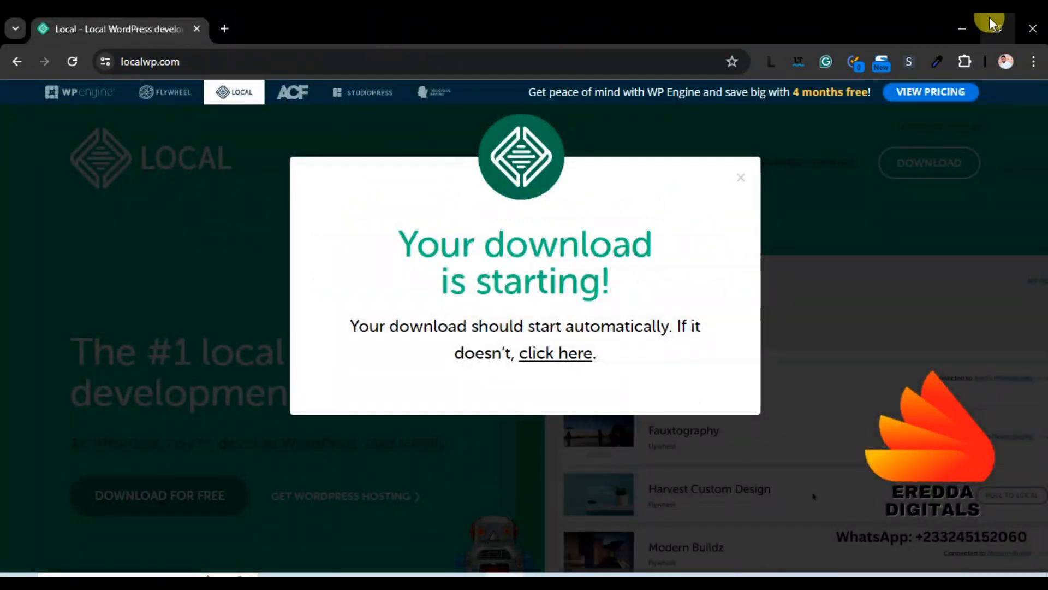
pyautogui.click(1028, 29)
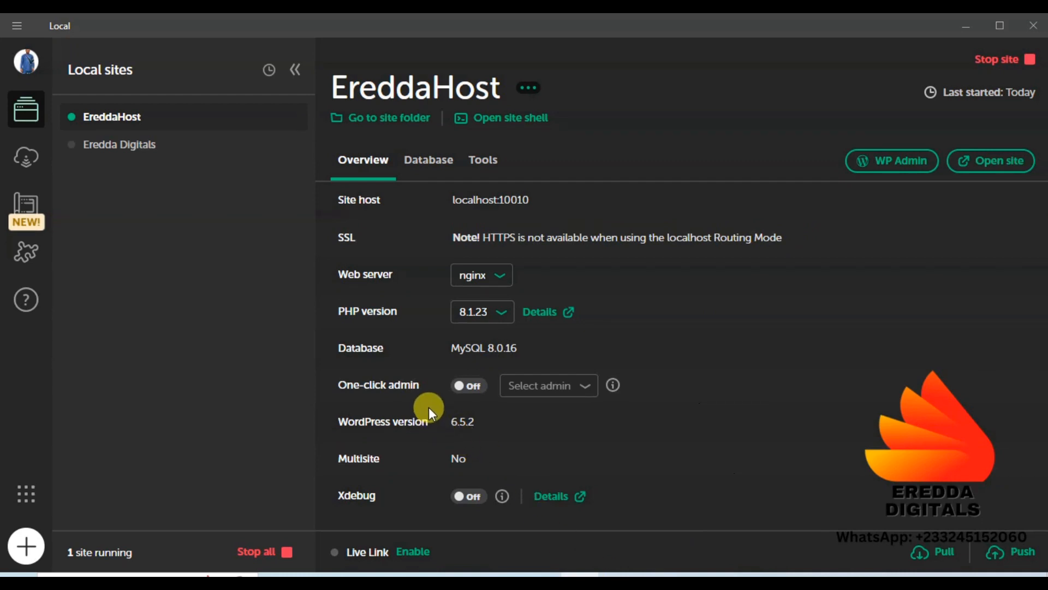
# Switch EreddaHost's One-click admin toggle On with the site's admin user selected
pyautogui.click(468, 388)
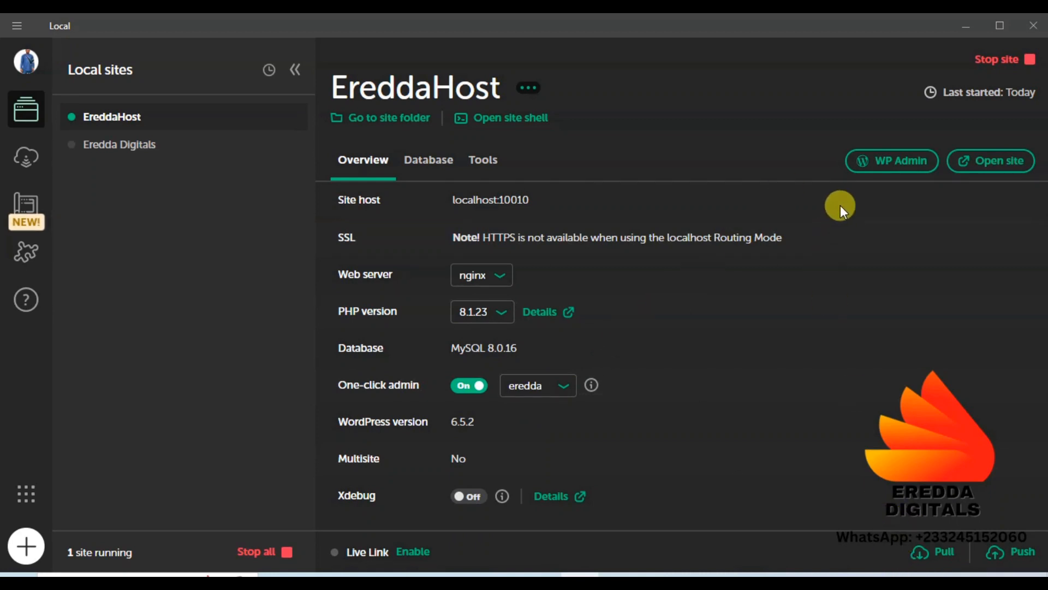
# Open localhost:10010/wp-admin from Local, logging in automatically as the admin
pyautogui.click(867, 160)
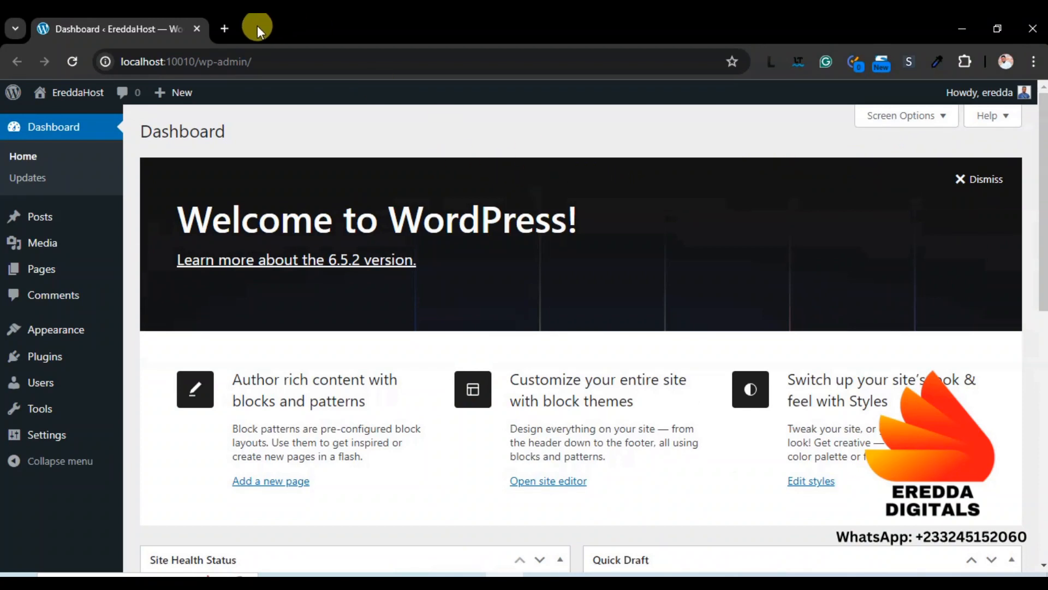
# Try ereddahost.com in a new tab, then close the failed tab
pyautogui.click(227, 28)
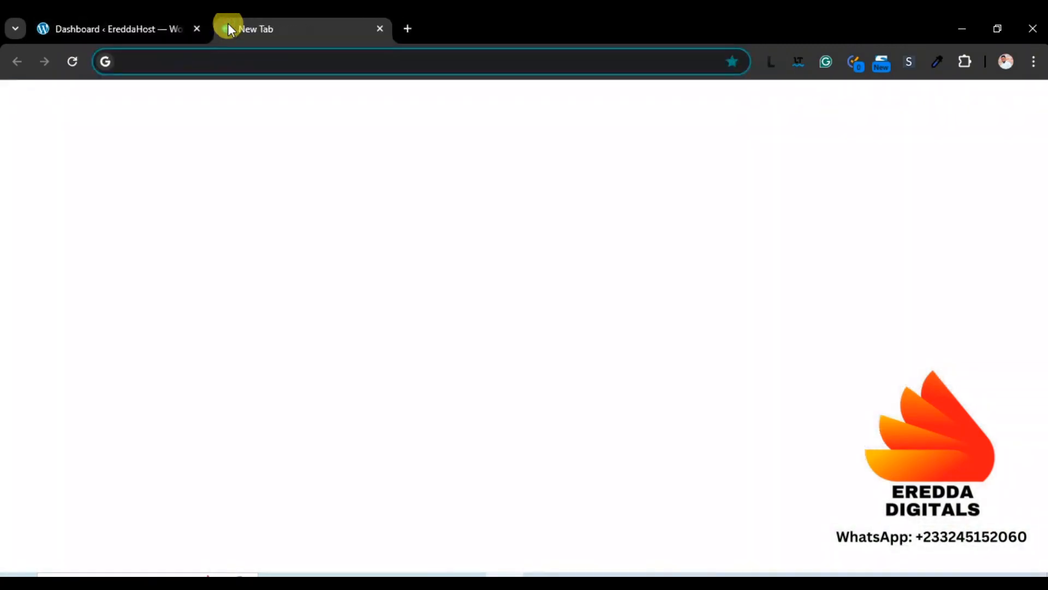
pyautogui.write('ere')
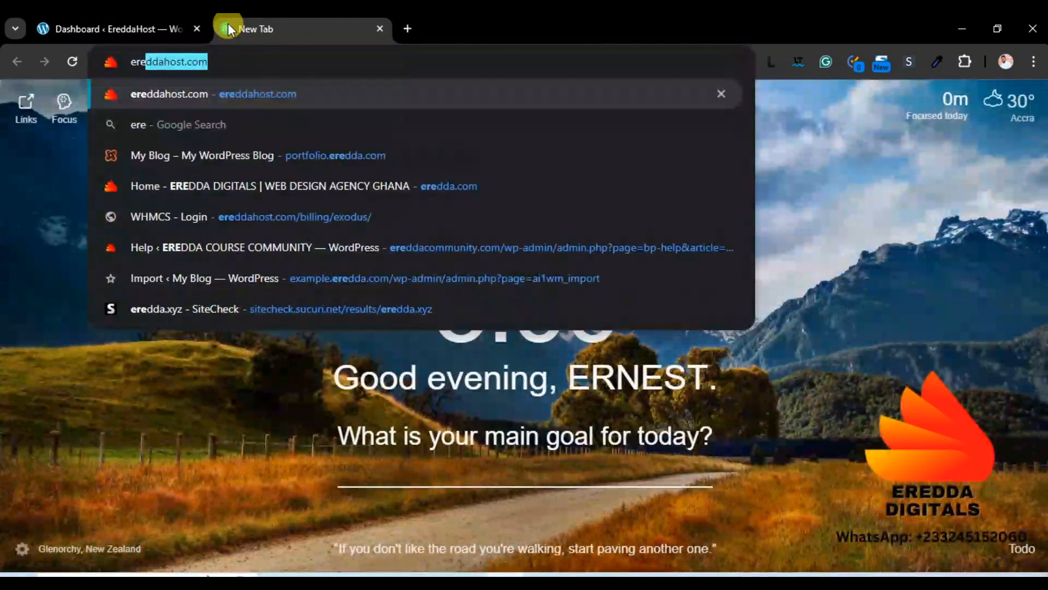
pyautogui.press('Return')
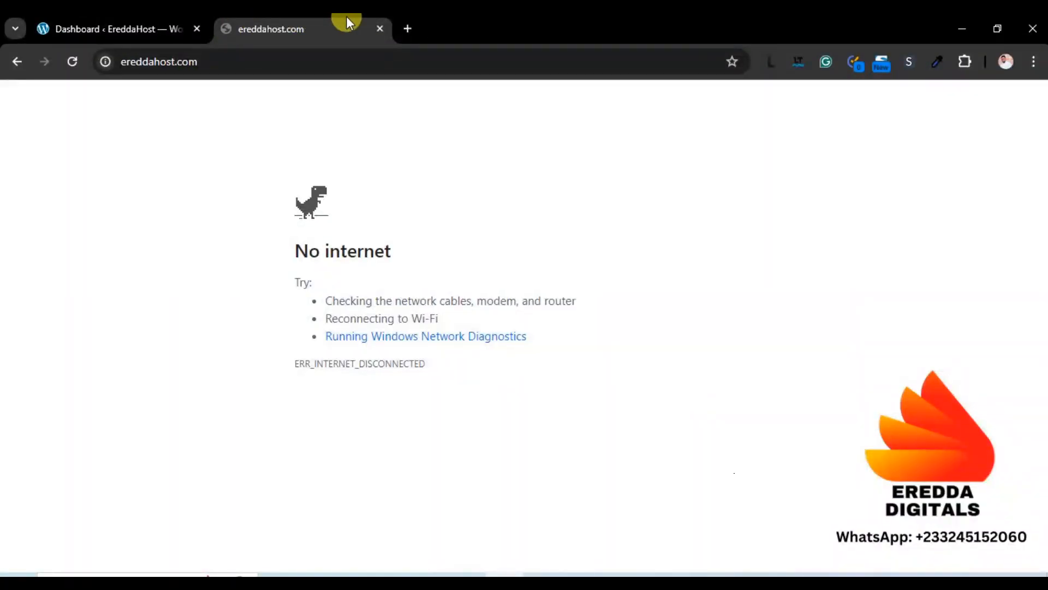
pyautogui.click(378, 28)
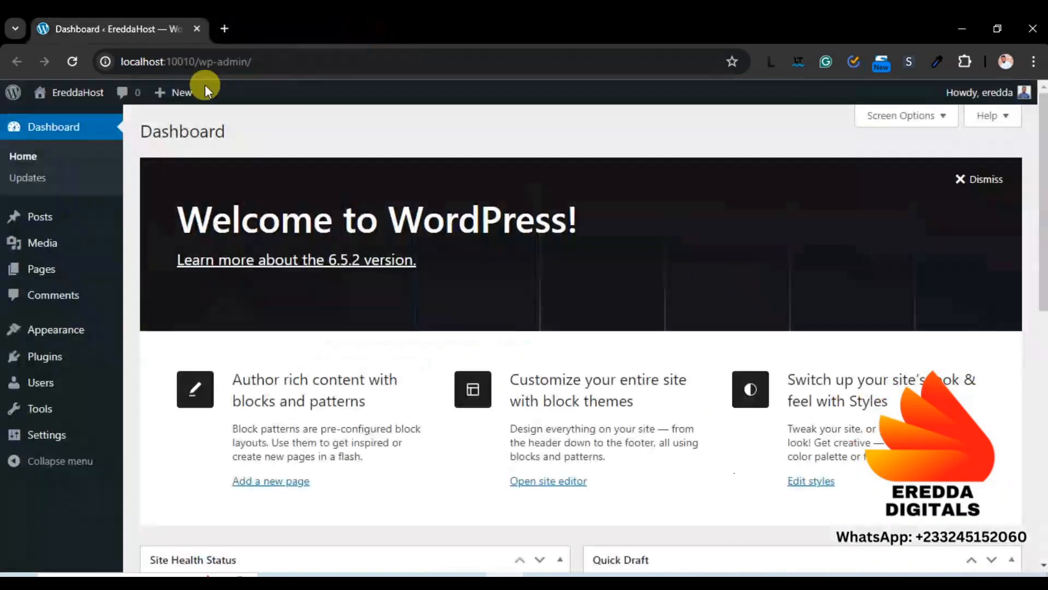
# Open the site's front page in a new tab, then return to the Dashboard and reload it
pyautogui.rightClick(92, 97)
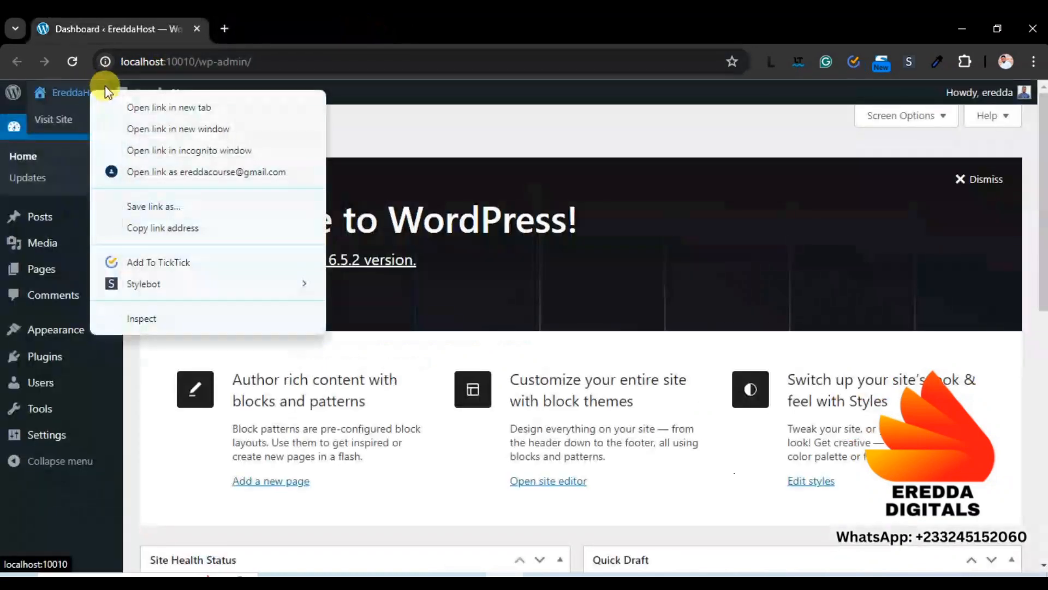
pyautogui.click(129, 103)
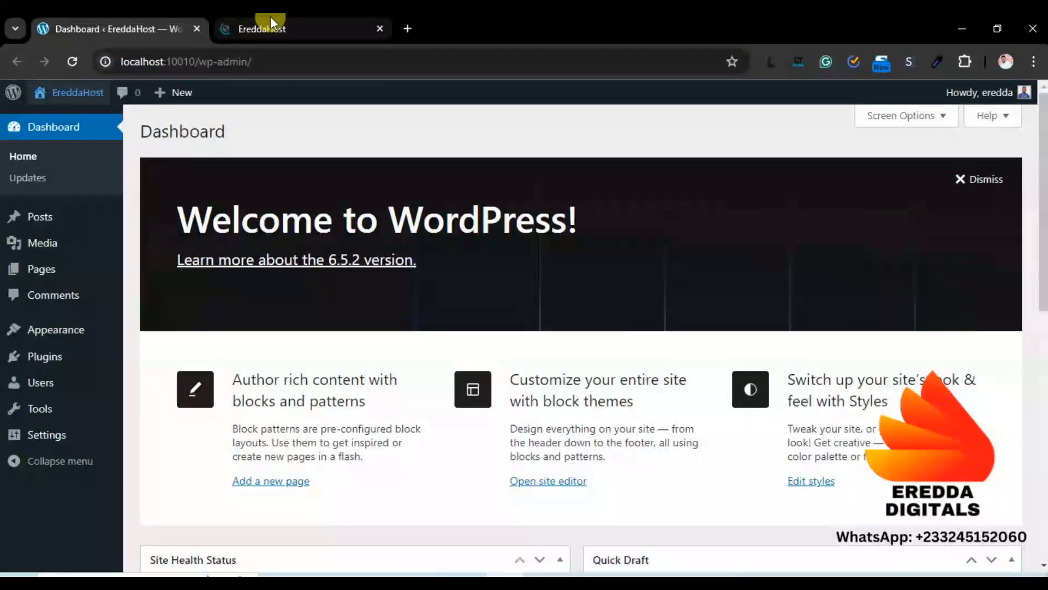
pyautogui.click(271, 25)
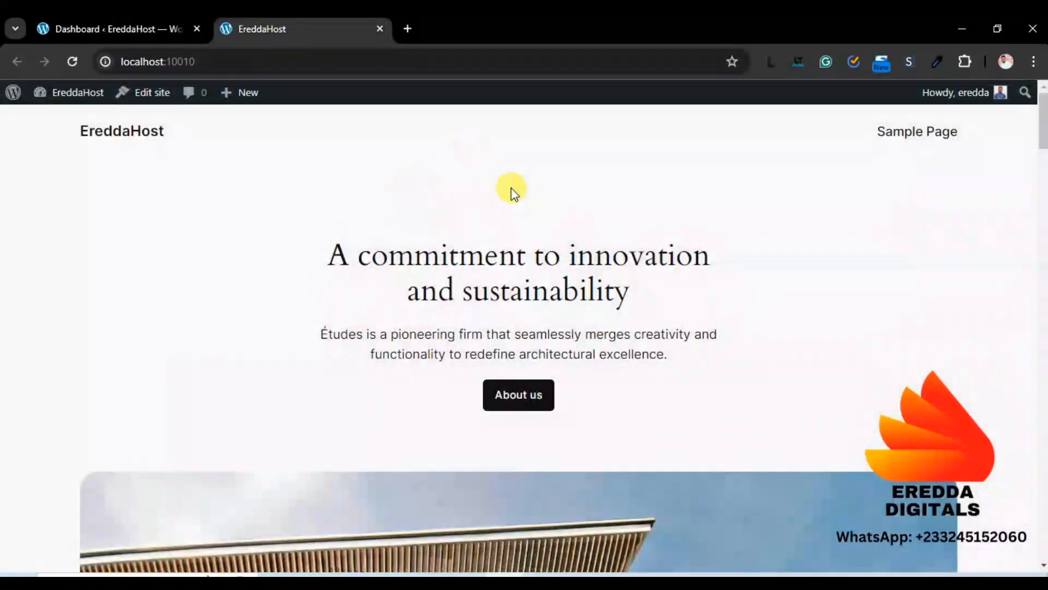
pyautogui.click(139, 19)
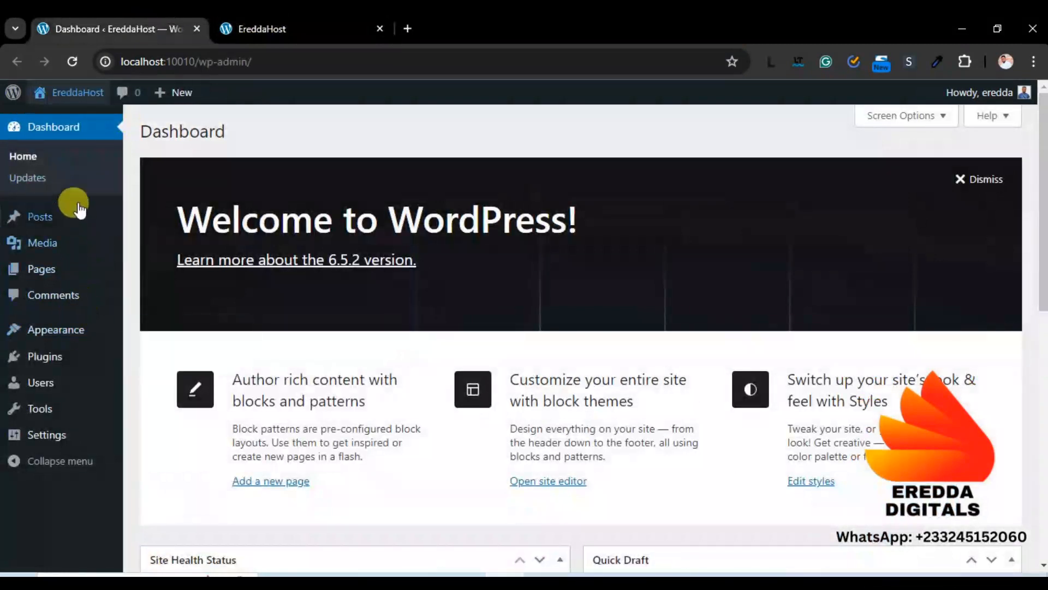
pyautogui.click(70, 61)
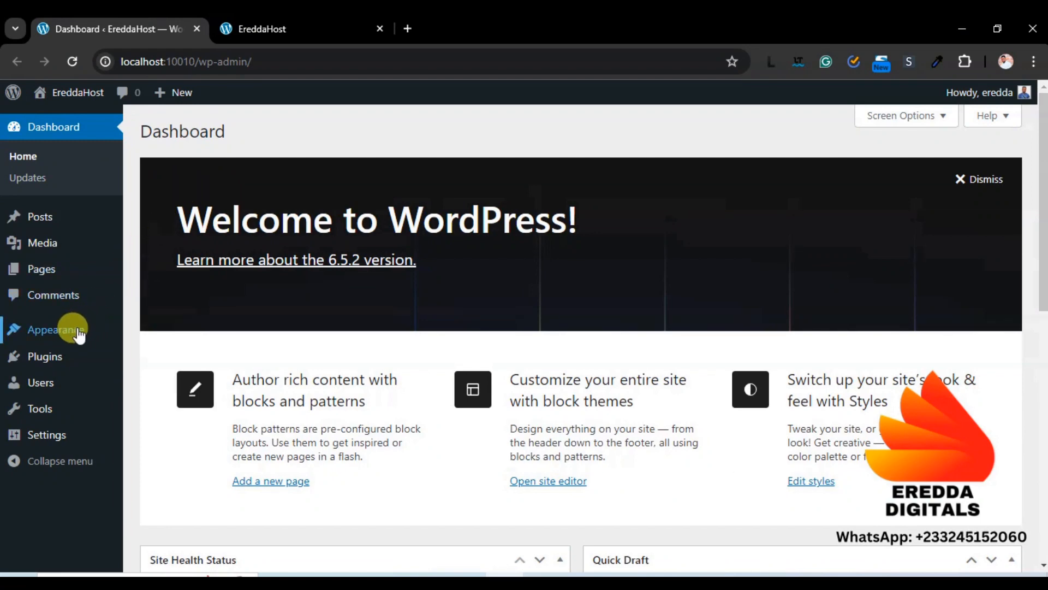
# Activate Twenty Twenty-Three under Appearance > Themes and reload the front page to verify it
pyautogui.moveTo(77, 334)
pyautogui.click(143, 332)
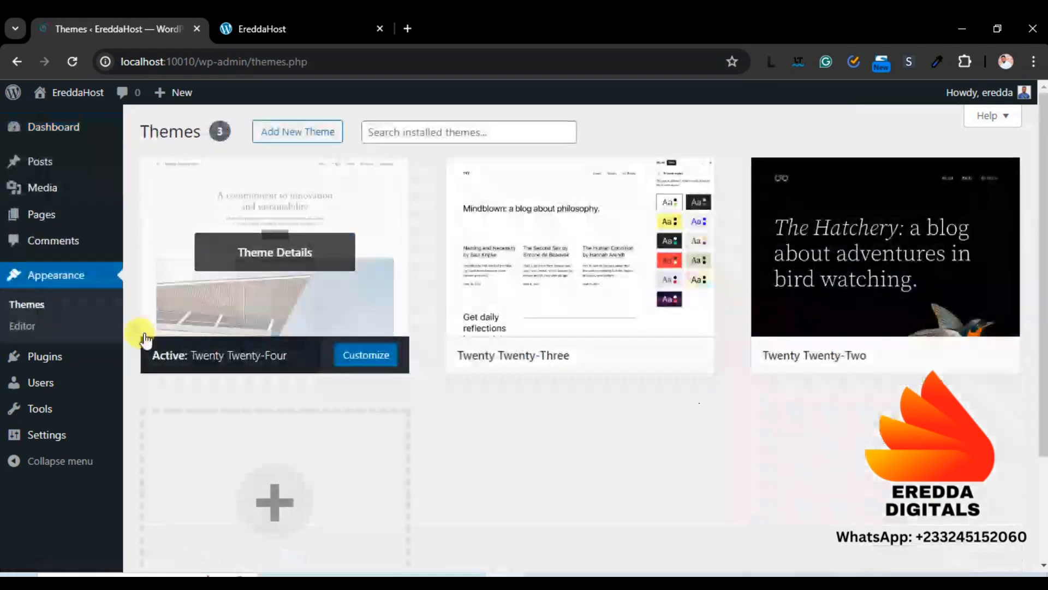
pyautogui.click(598, 356)
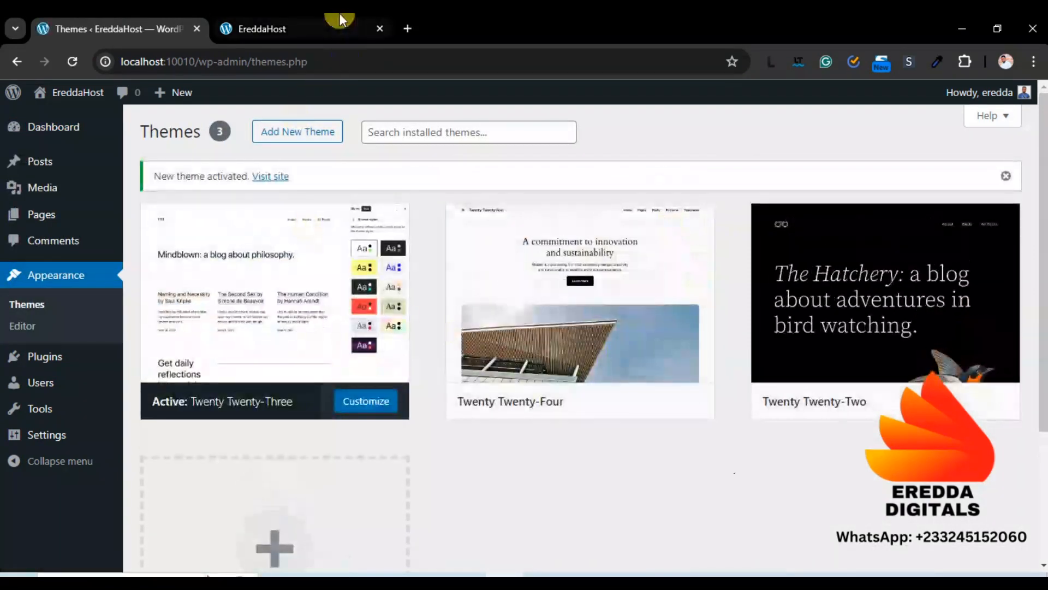
pyautogui.click(337, 22)
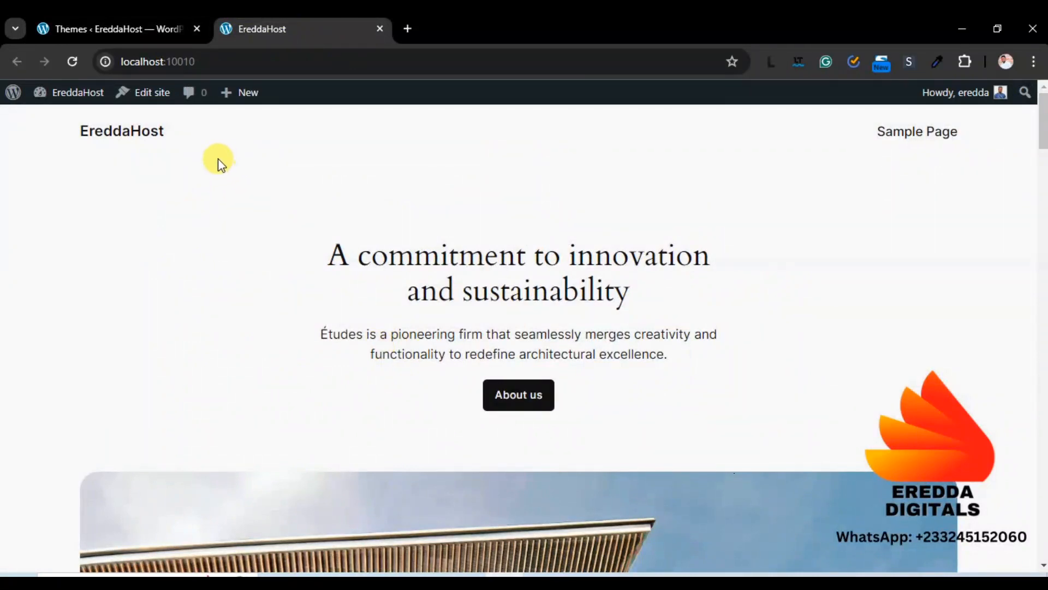
pyautogui.click(73, 62)
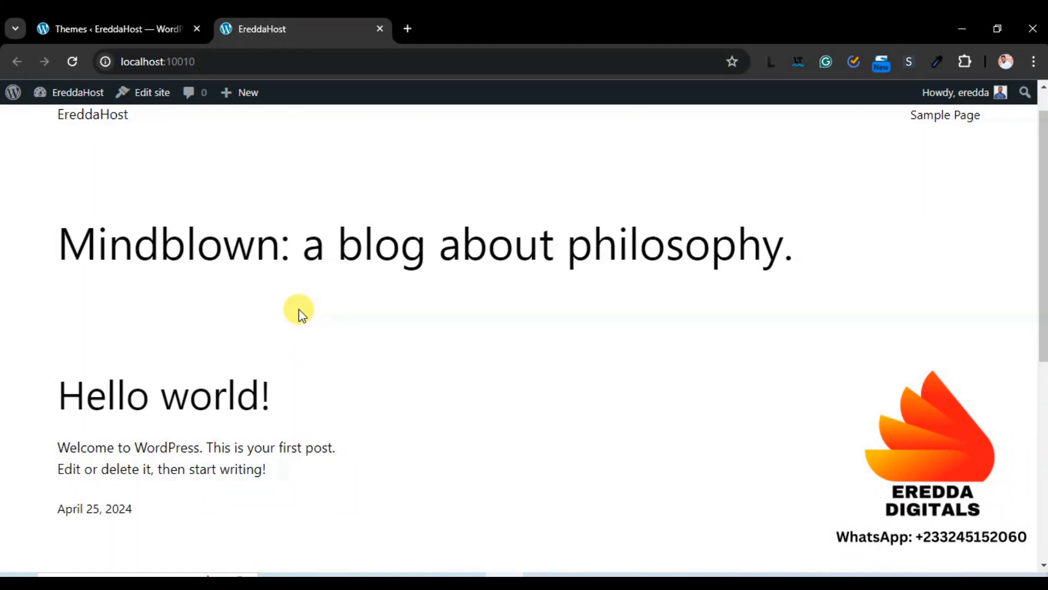
pyautogui.click(176, 19)
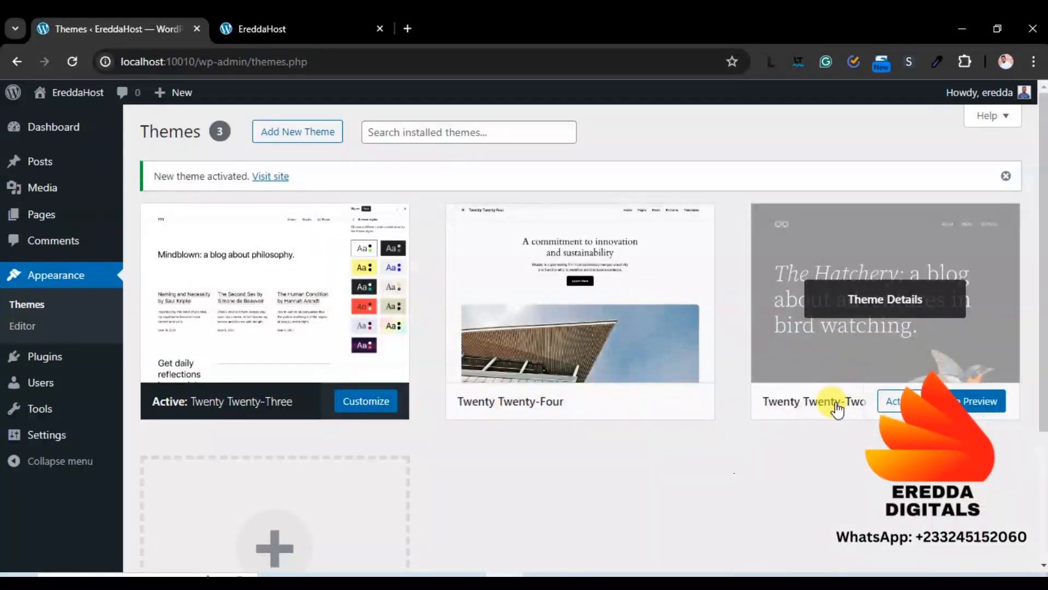
# Select EreddaHost in Local and open its site folder in File Explorer
pyautogui.click(587, 571)
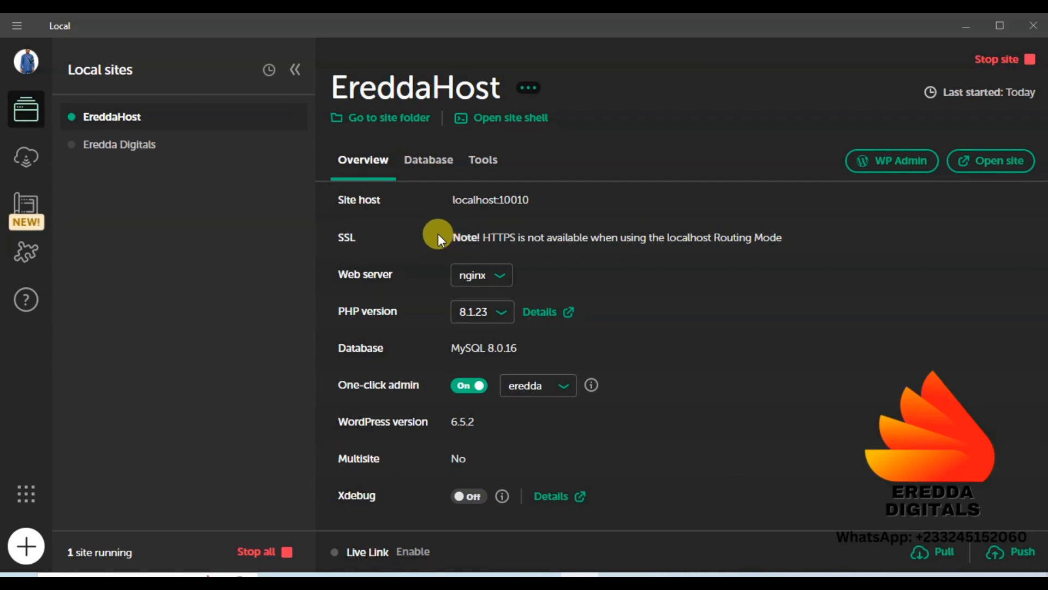
pyautogui.click(397, 121)
pyautogui.moveTo(354, 574)
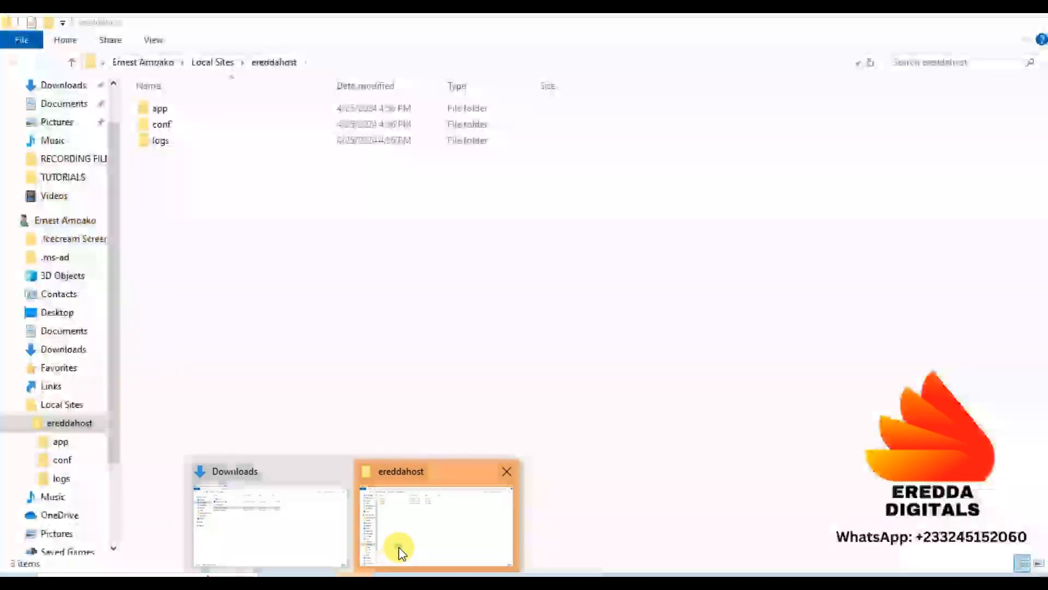
# Navigate into app > public > wp-content > themes in the ereddahost folder
pyautogui.click(400, 551)
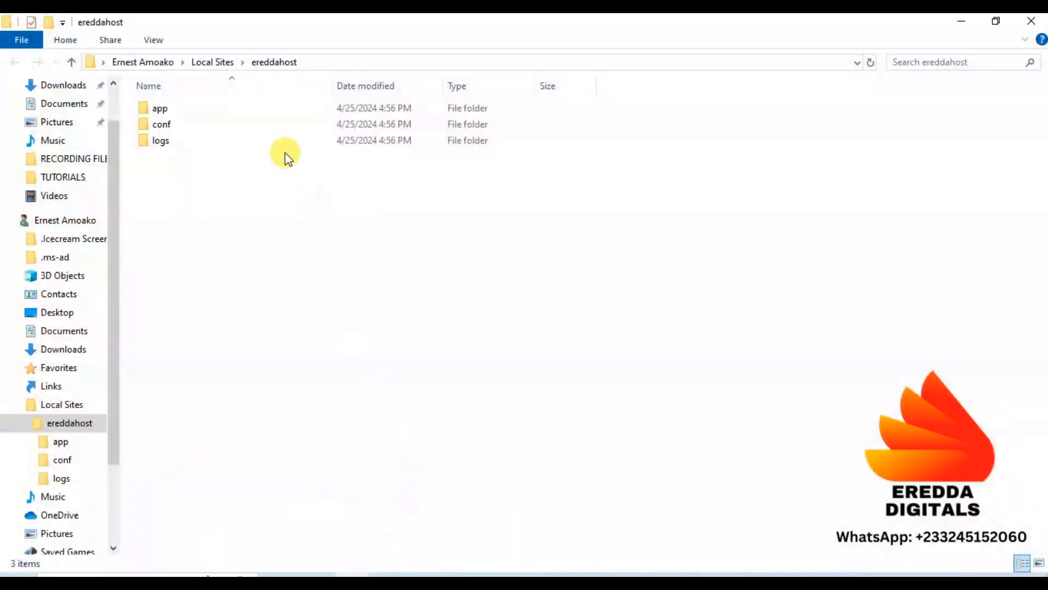
pyautogui.click(158, 110)
pyautogui.doubleClick(158, 109)
pyautogui.click(159, 112)
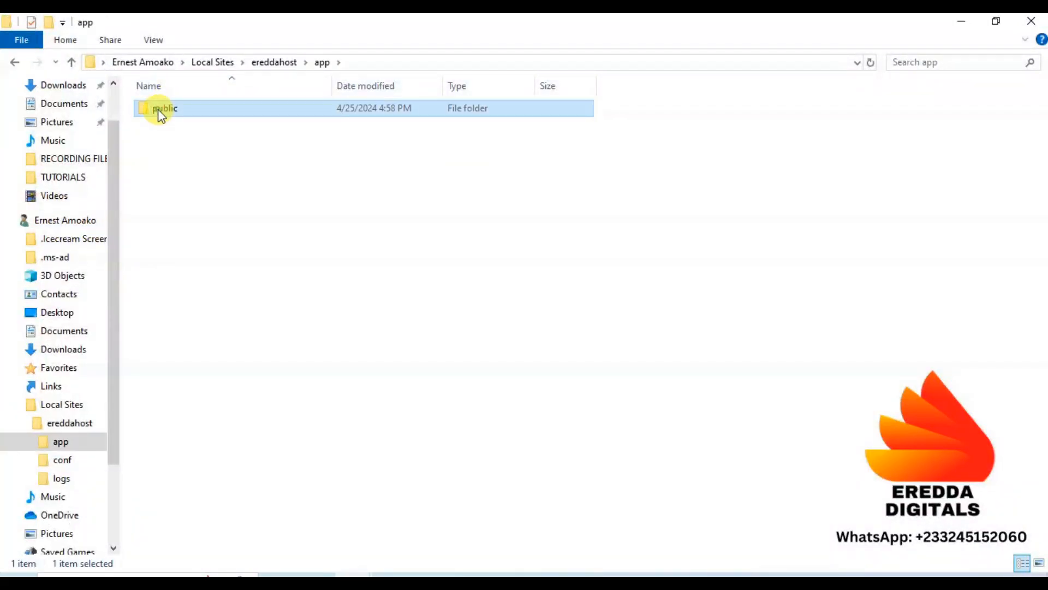
pyautogui.doubleClick(159, 112)
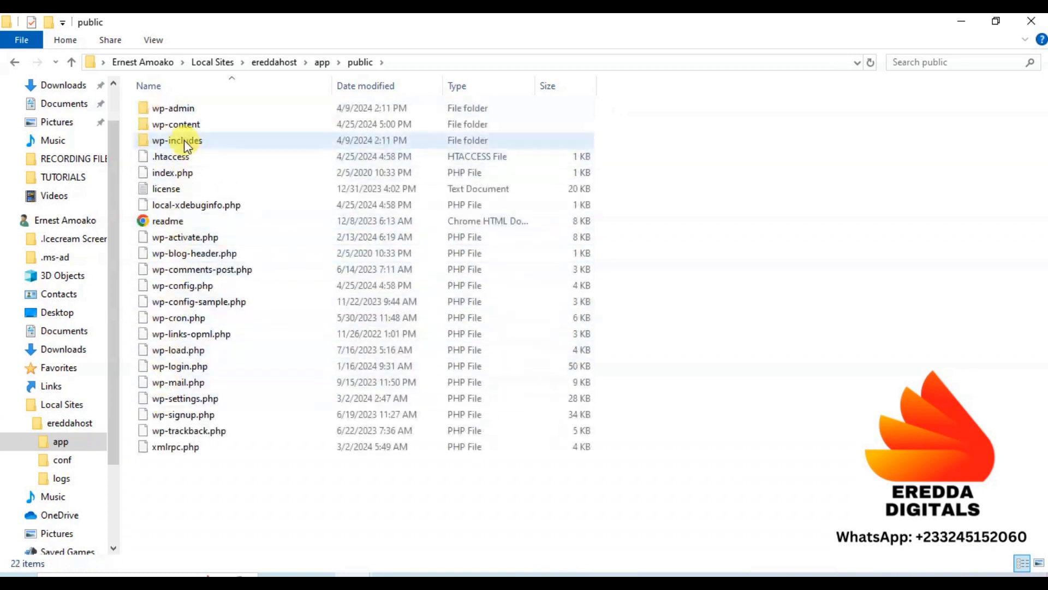
pyautogui.doubleClick(175, 125)
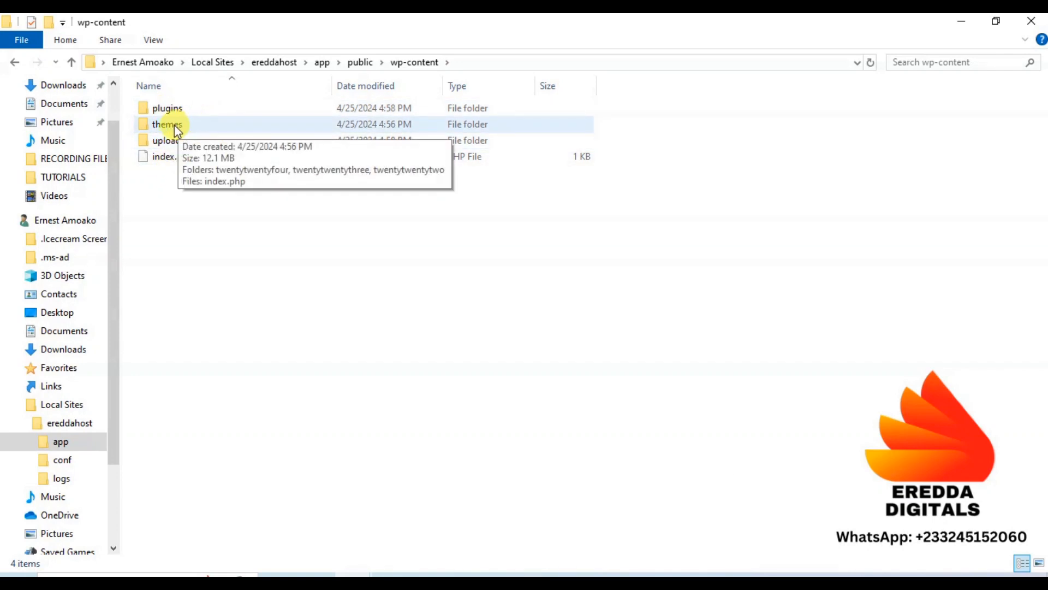
pyautogui.doubleClick(176, 130)
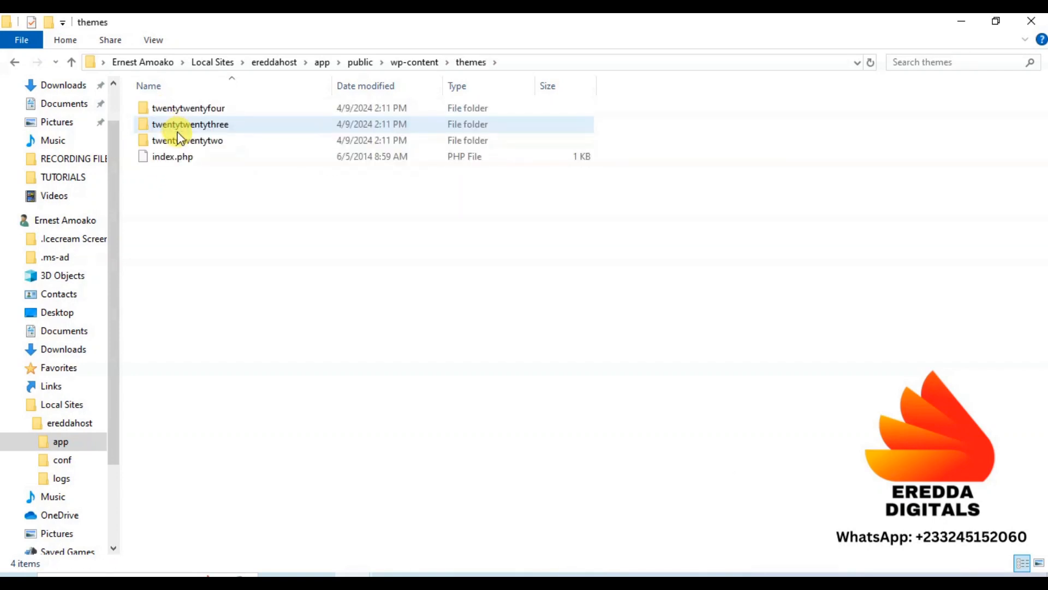
# Delete the twentytwentytwo folder and close File Explorer
pyautogui.click(208, 143)
pyautogui.rightClick(208, 142)
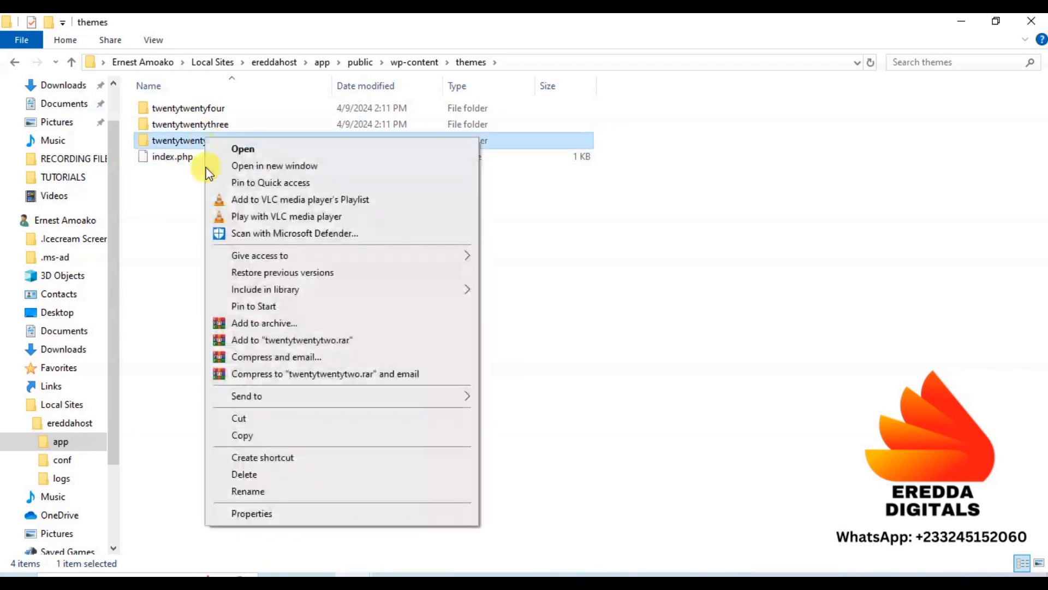
pyautogui.click(246, 474)
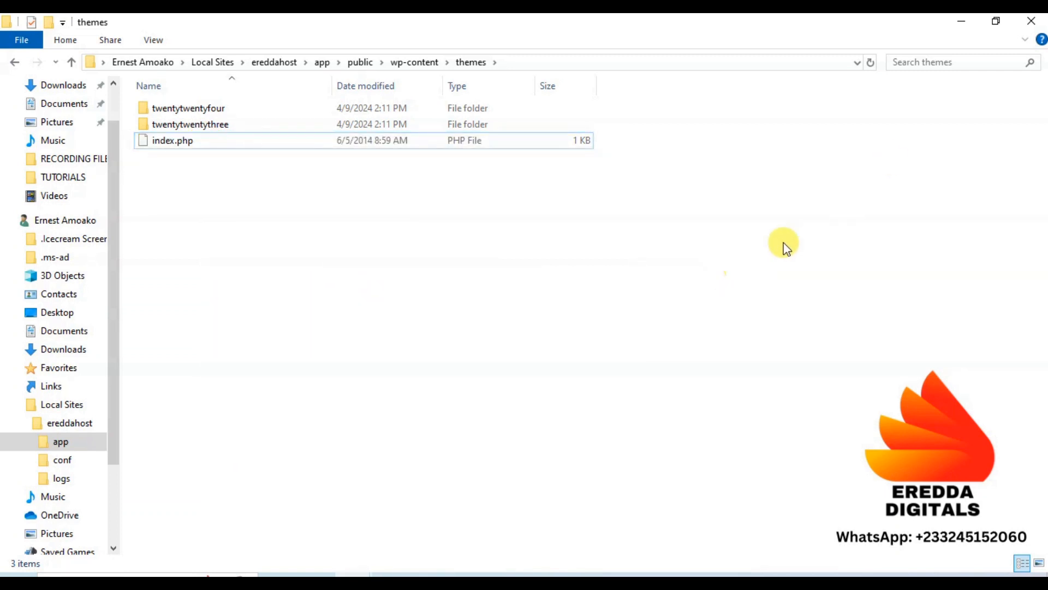
pyautogui.click(1039, 21)
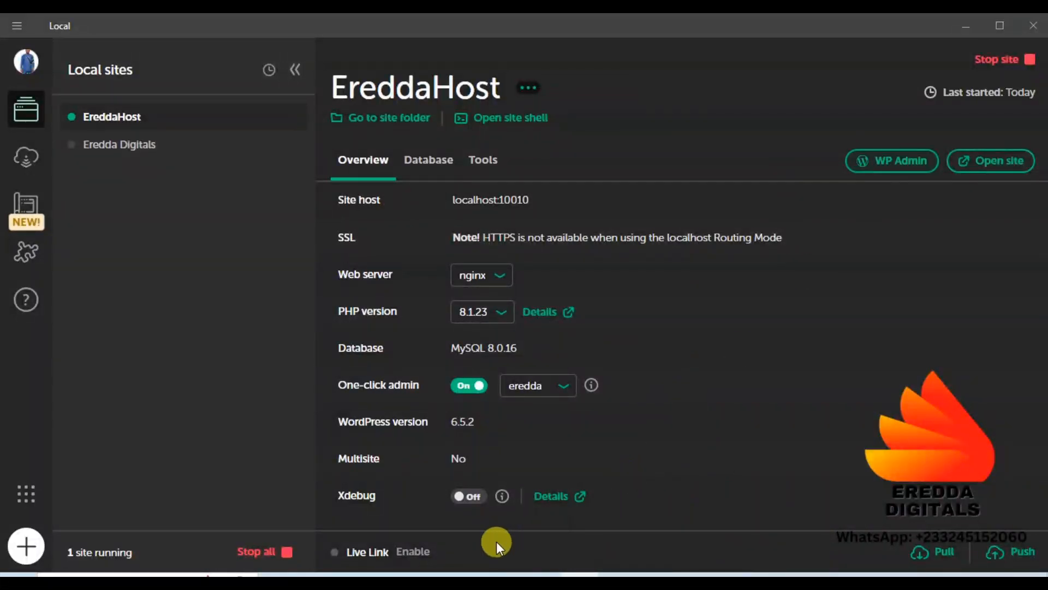
# Reload the Themes page to confirm Twenty Twenty-Two is gone, then open the Dashboard
pyautogui.click(508, 571)
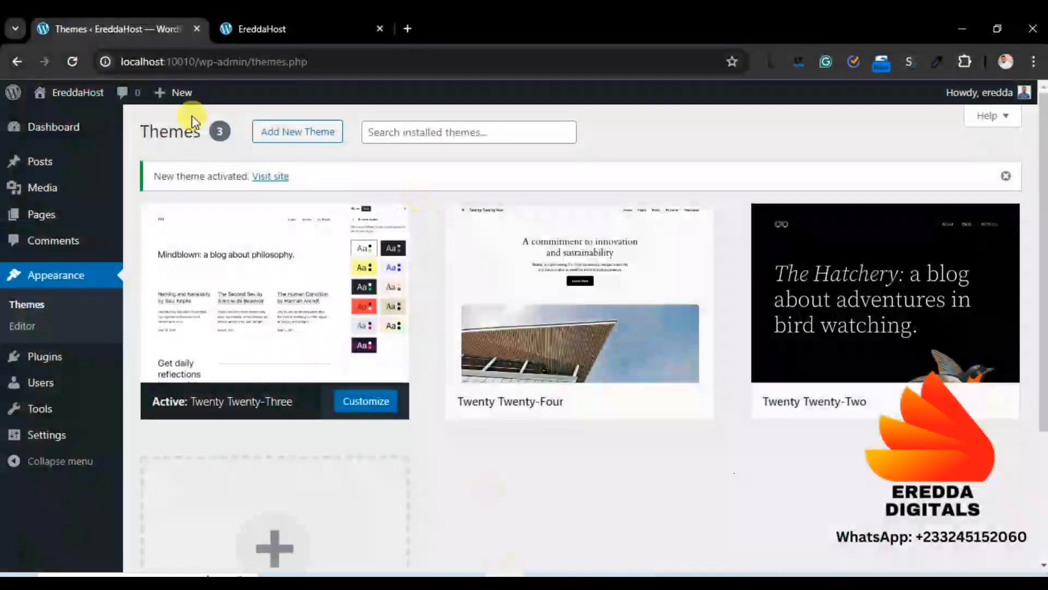
pyautogui.click(75, 61)
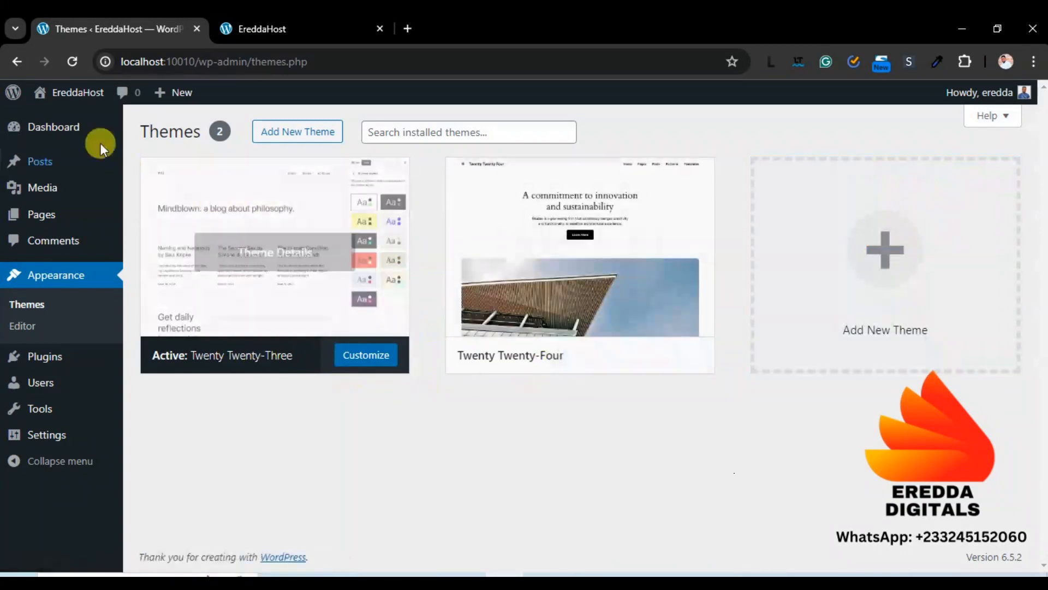
pyautogui.click(71, 129)
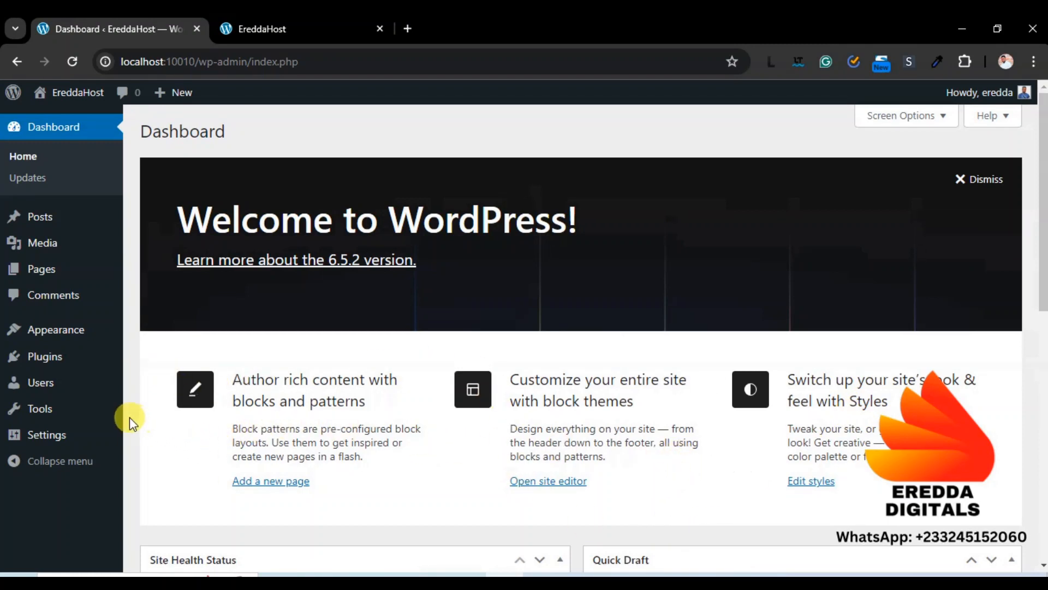
pyautogui.moveTo(62, 361)
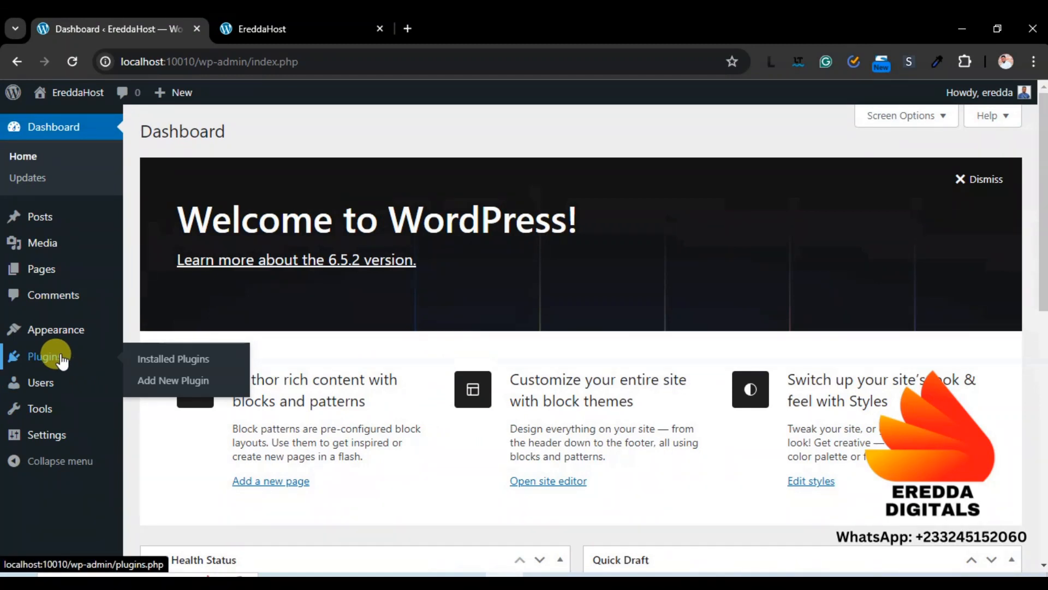